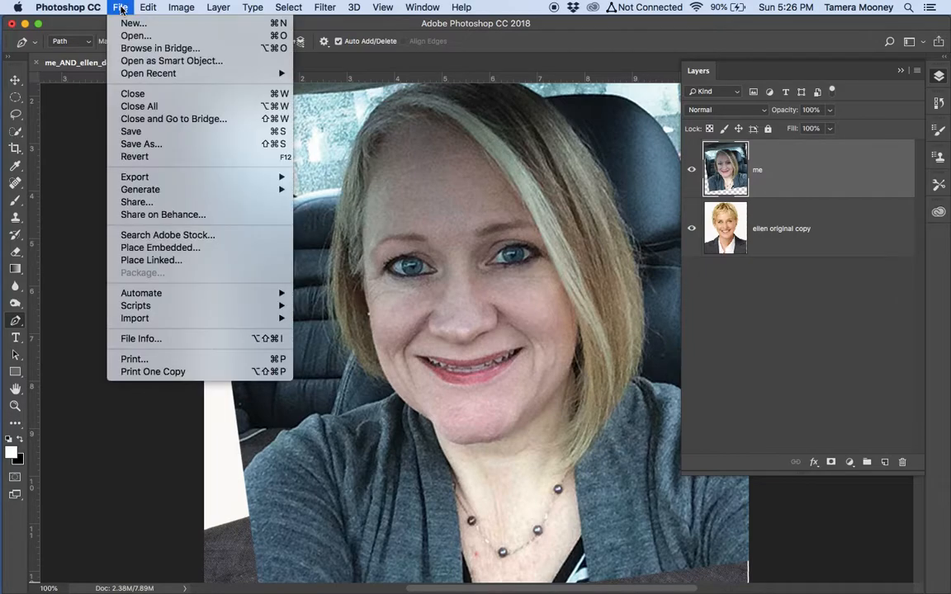
Open the recent file meANDellen_demo2.psd, show its finished autoblend layer to view the example, and close the file without saving.
mouse_move(158, 76)
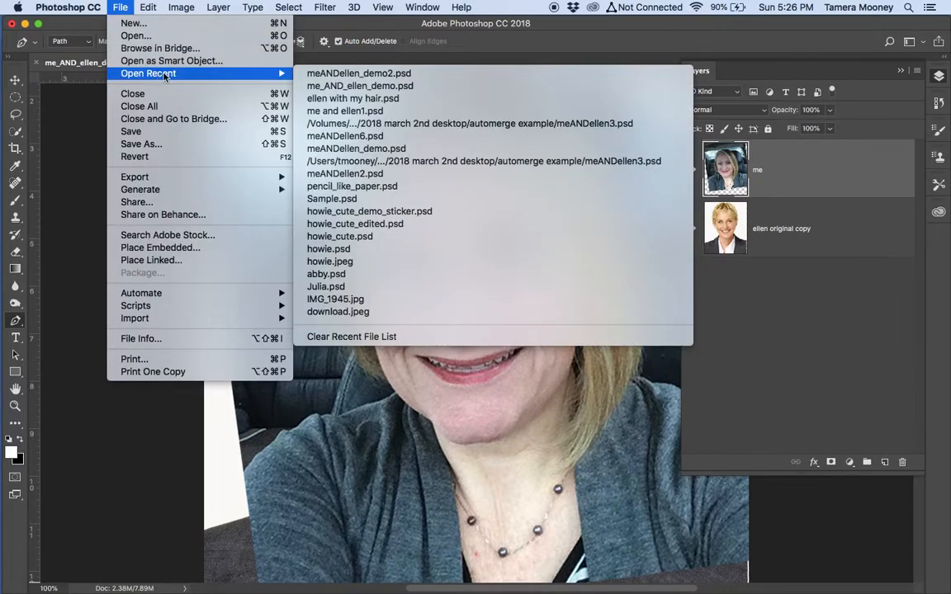
left_click(346, 74)
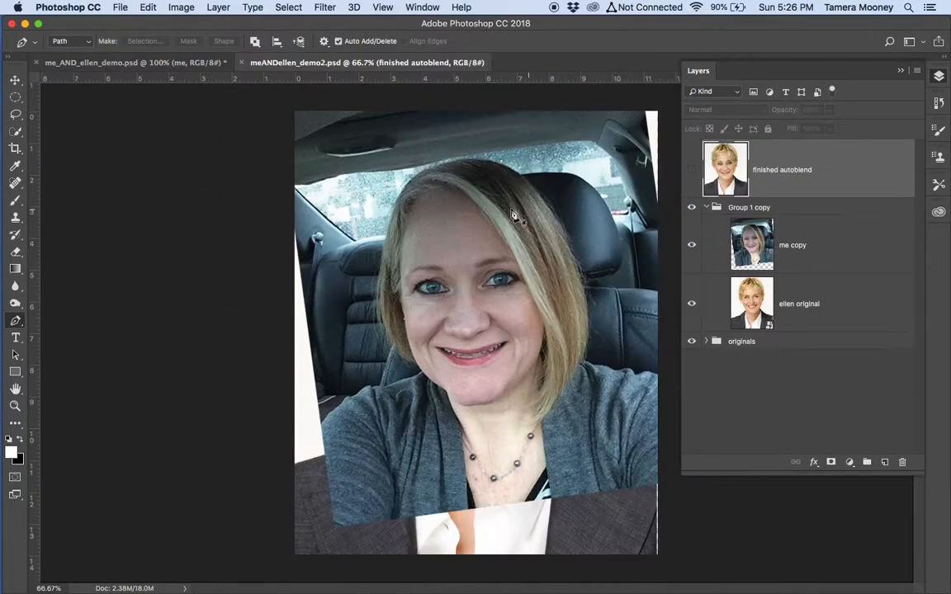
left_click(693, 170)
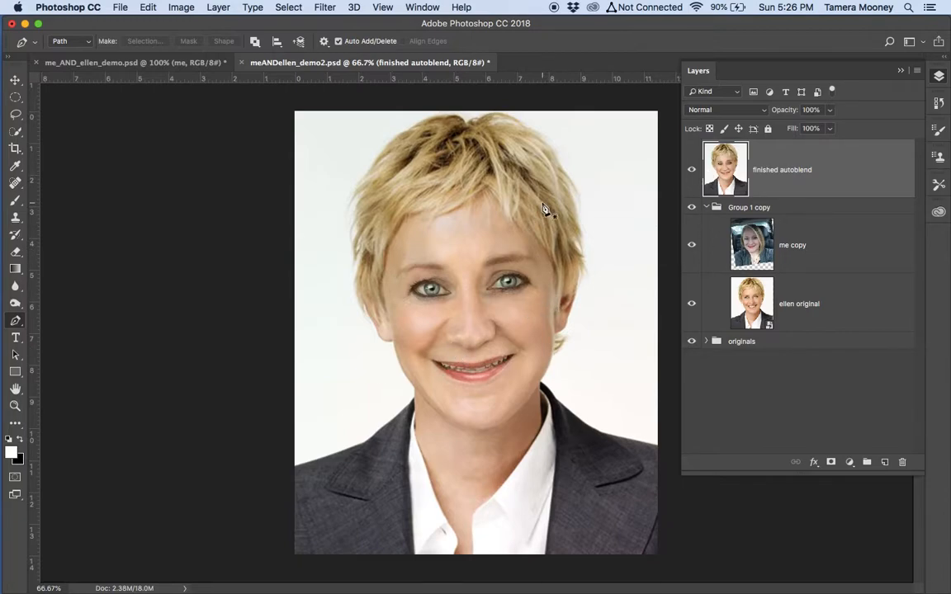
left_click(242, 65)
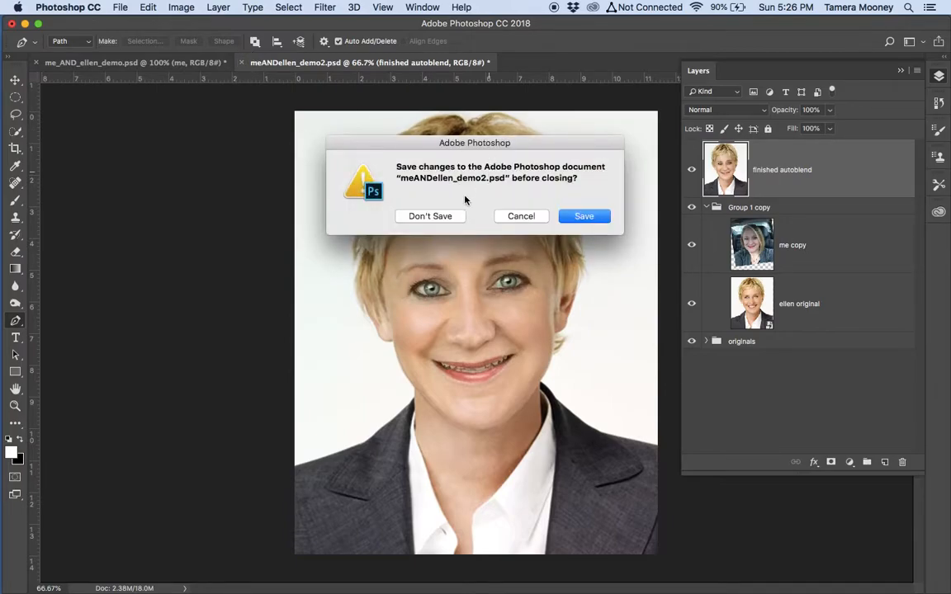
left_click(433, 217)
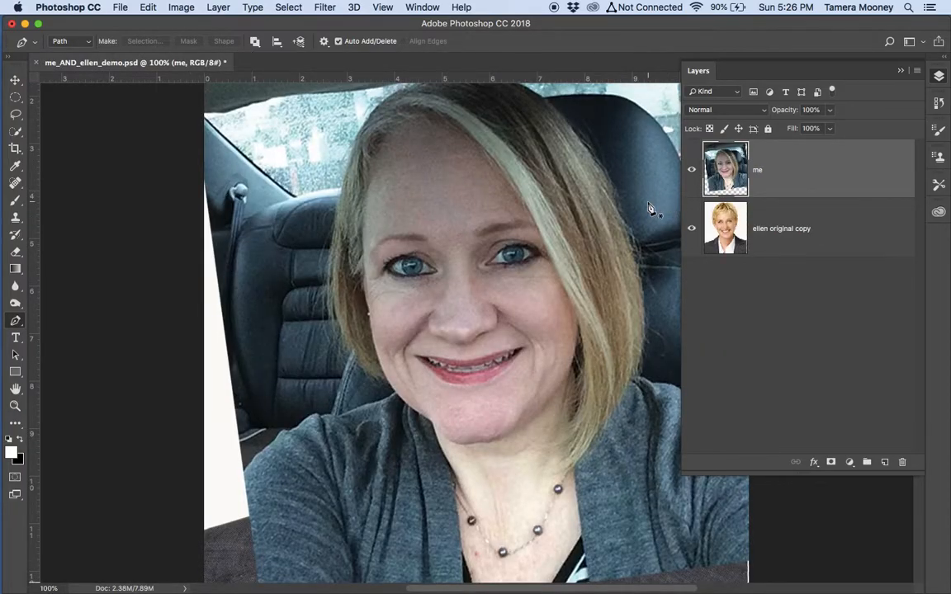
Hide and show the me layer to compare it with the ellen original copy photo beneath.
key("super+minus")
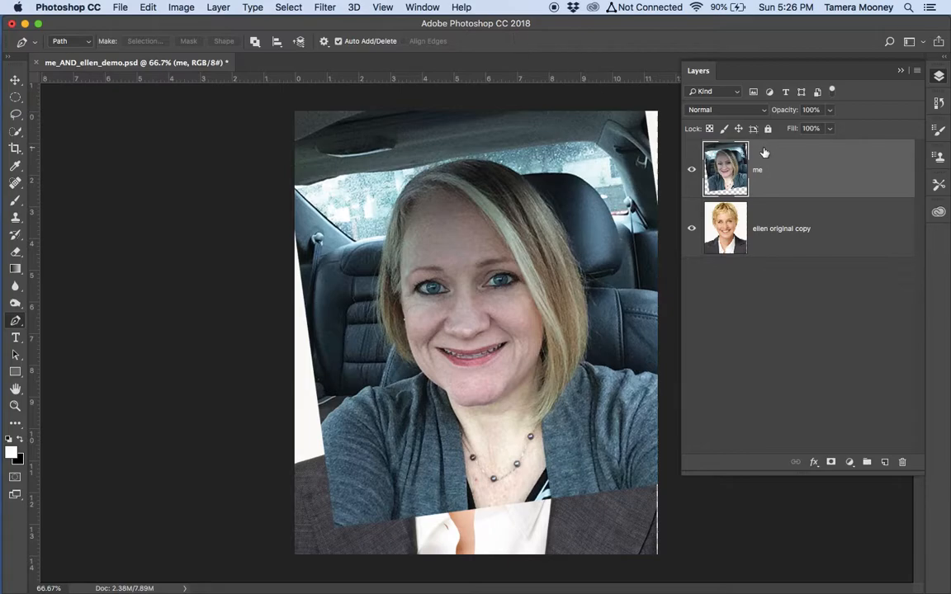
left_click(691, 171)
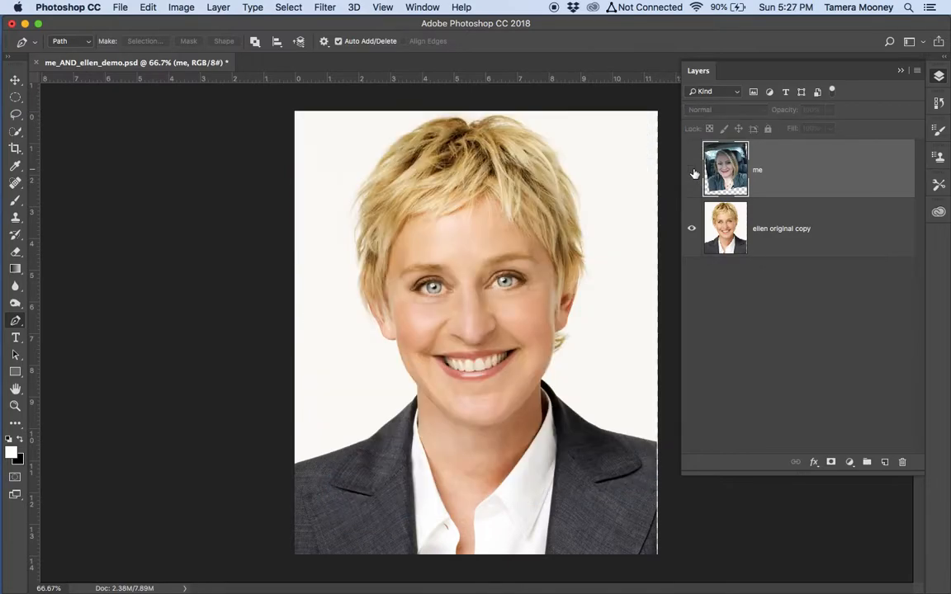
left_click(692, 171)
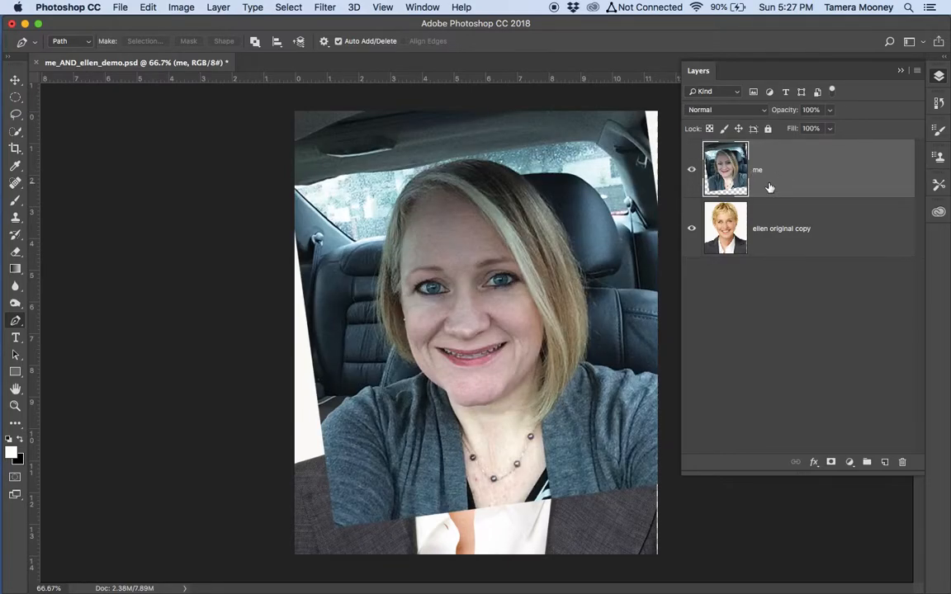
Free-transform the me layer to about 93.6% size and, at 43% opacity, align its face over the ellen photo at X 424, Y 351 px.
key("super+t")
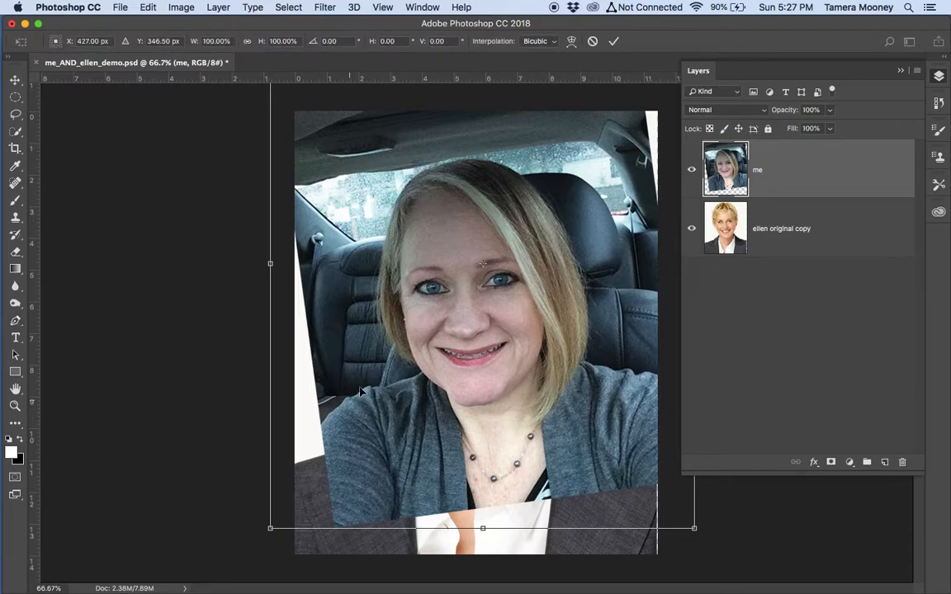
left_click_drag(268, 527, 287, 512)
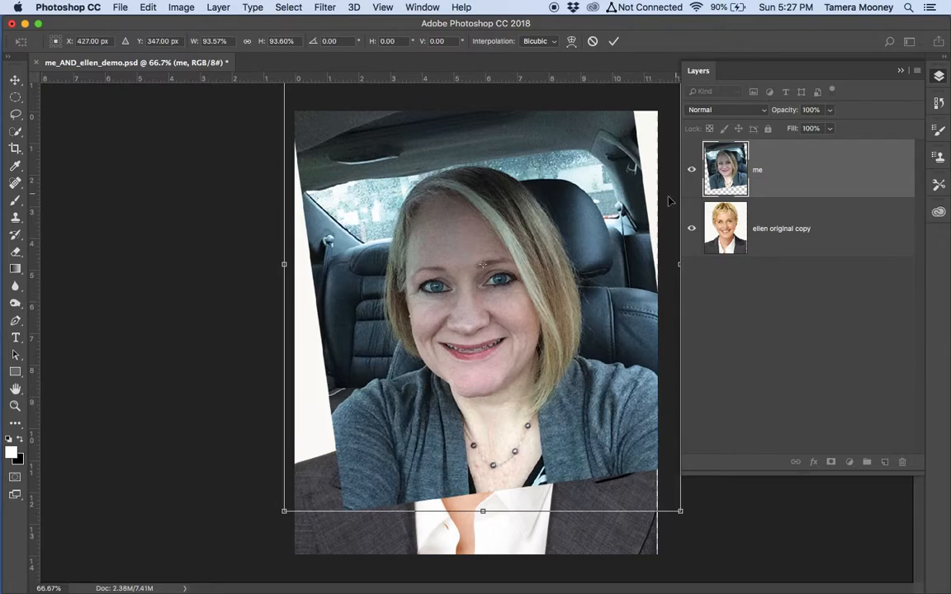
left_click_drag(789, 103, 753, 125)
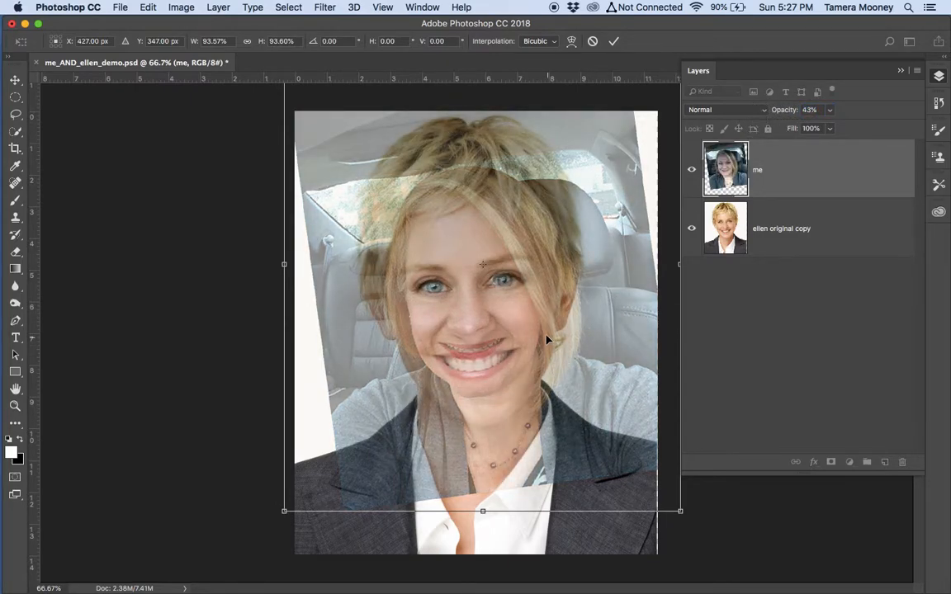
mouse_move(546, 335)
left_mouse_down()
mouse_move(547, 354)
mouse_move(547, 340)
left_mouse_up()
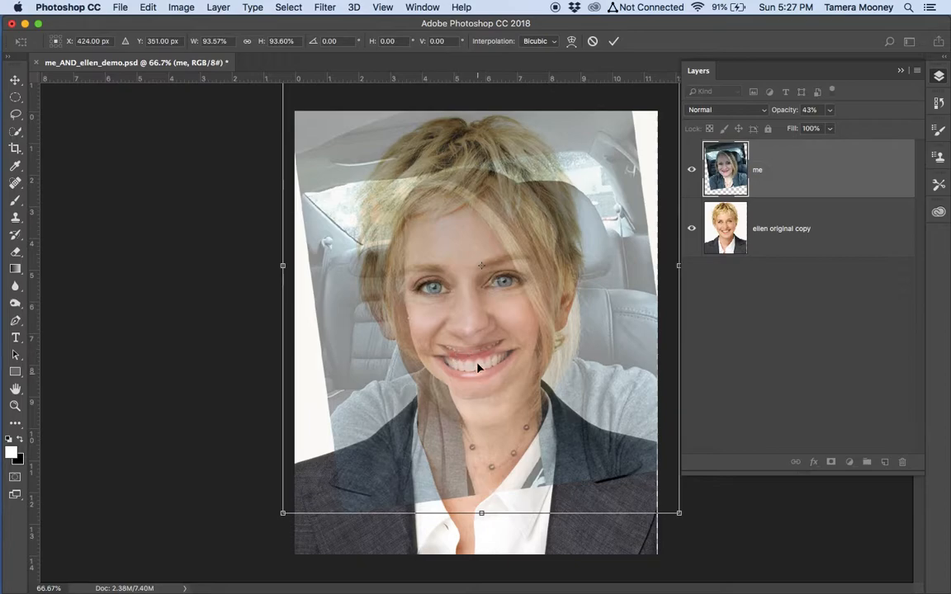
Restore the me layer's opacity to 100%, apply the transform and activate the Pen tool.
left_click(792, 113)
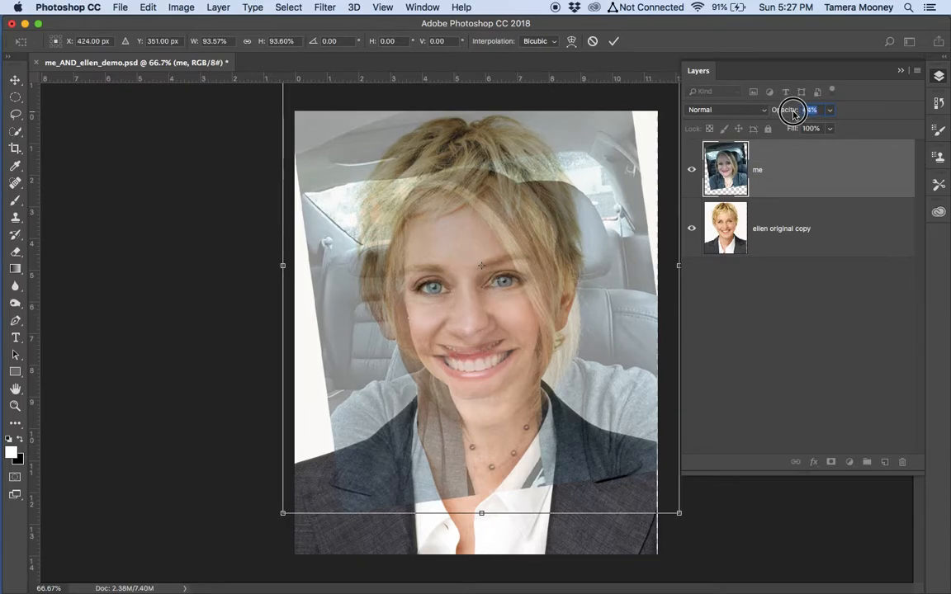
left_click_drag(792, 113, 827, 112)
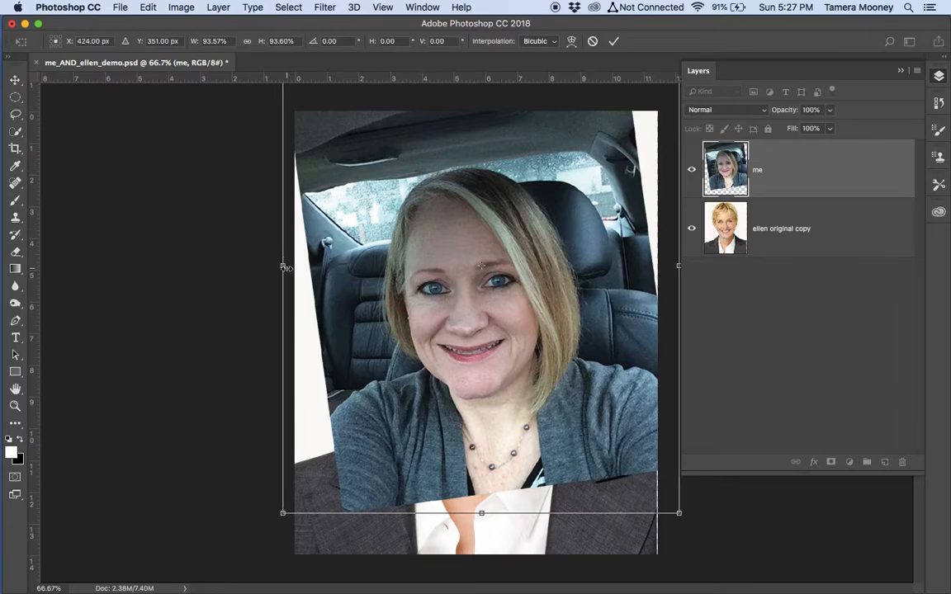
key("Return")
key("p")
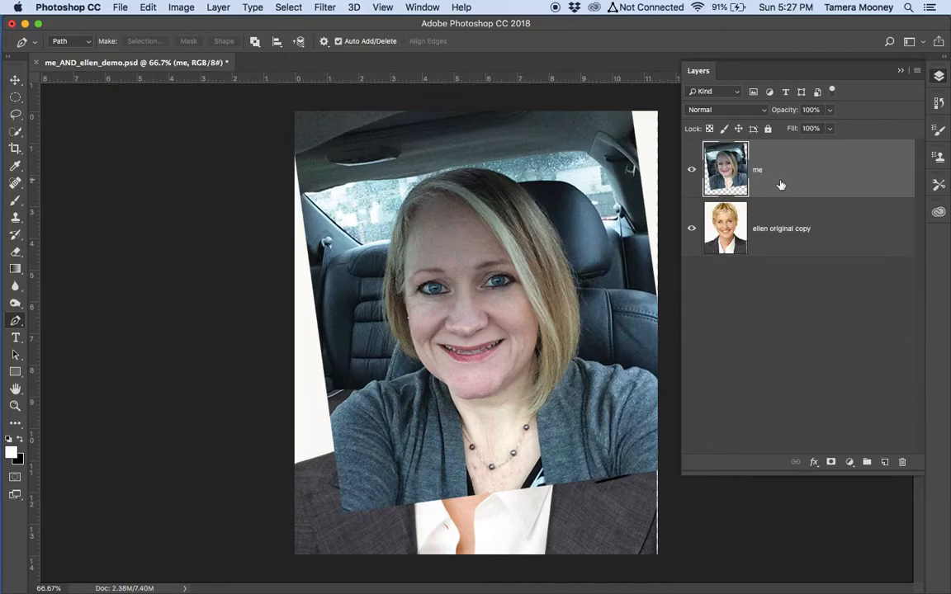
Duplicate the me layer and the ellen original copy layer.
key("super+j")
left_click(770, 282)
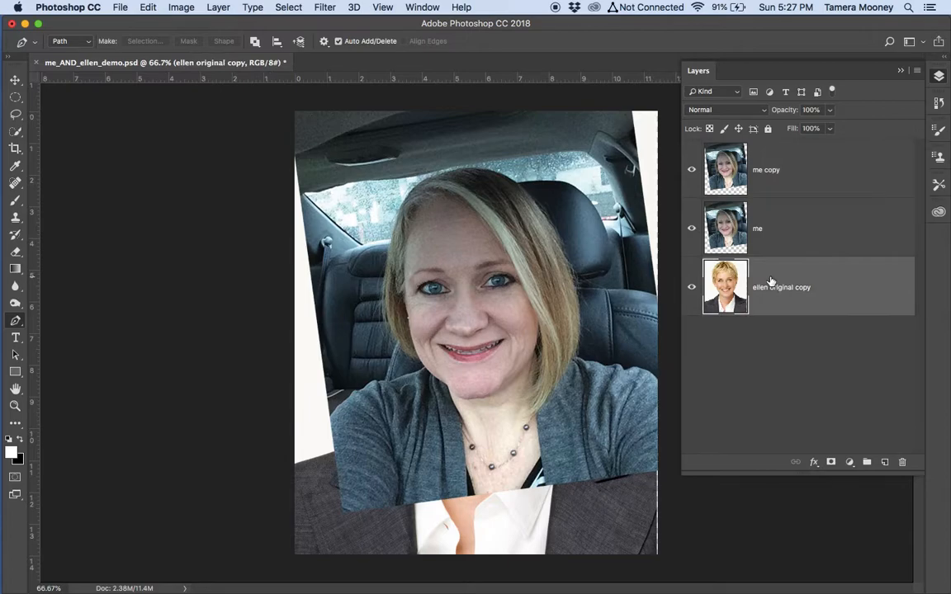
key("super+j")
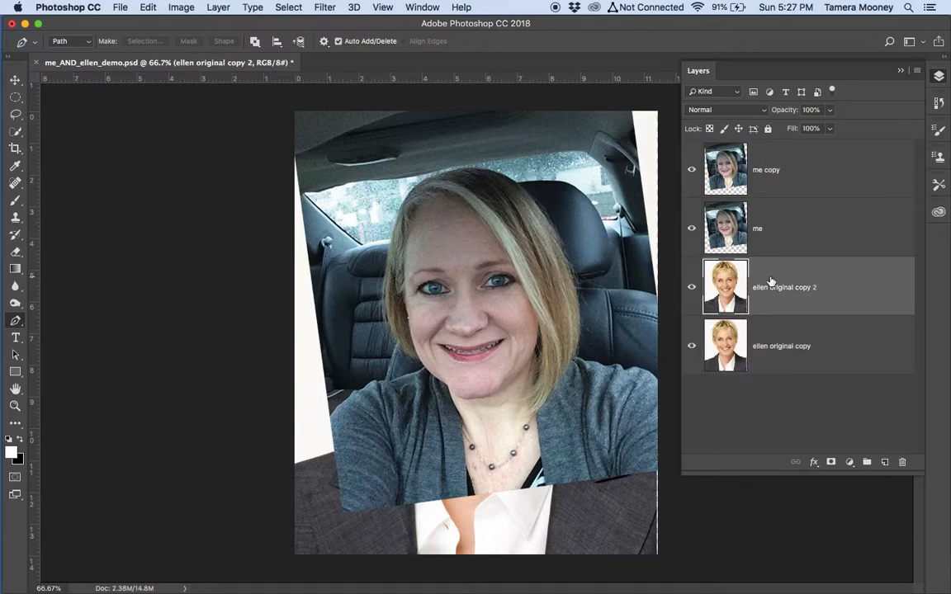
Place me copy directly above ellen original copy, group these two layers as a backup and hide the group.
left_click_drag(784, 177, 766, 315)
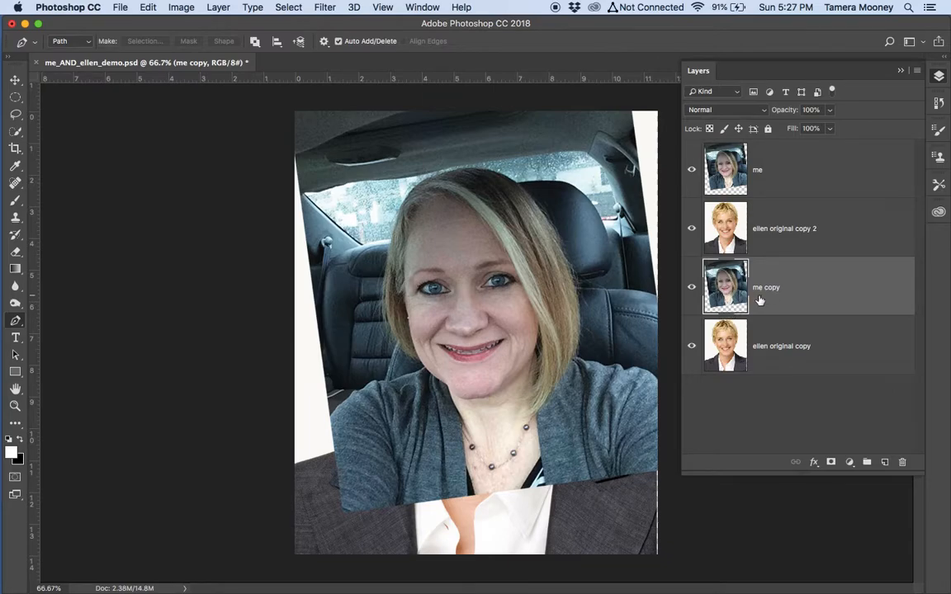
left_click(813, 340, "shift")
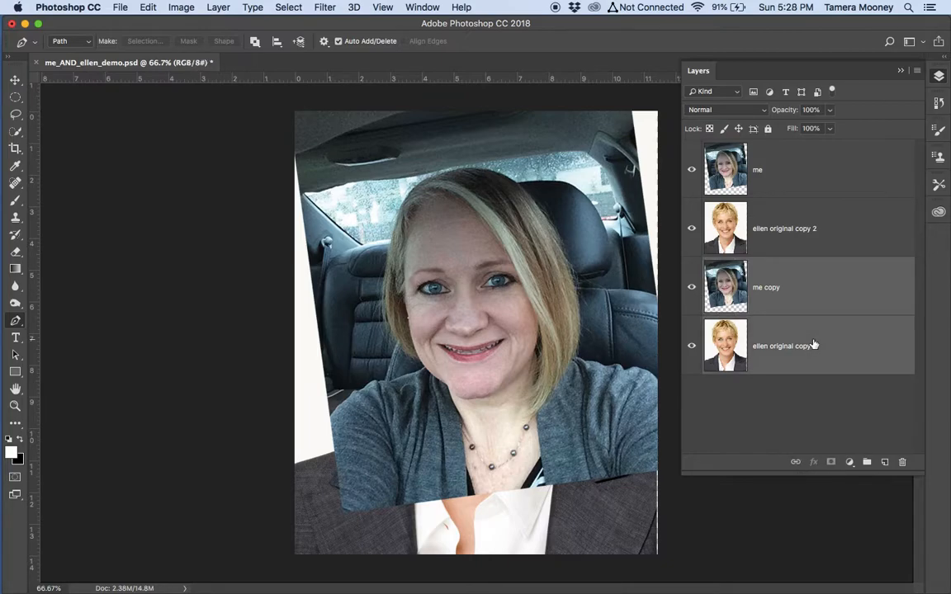
key("super+g")
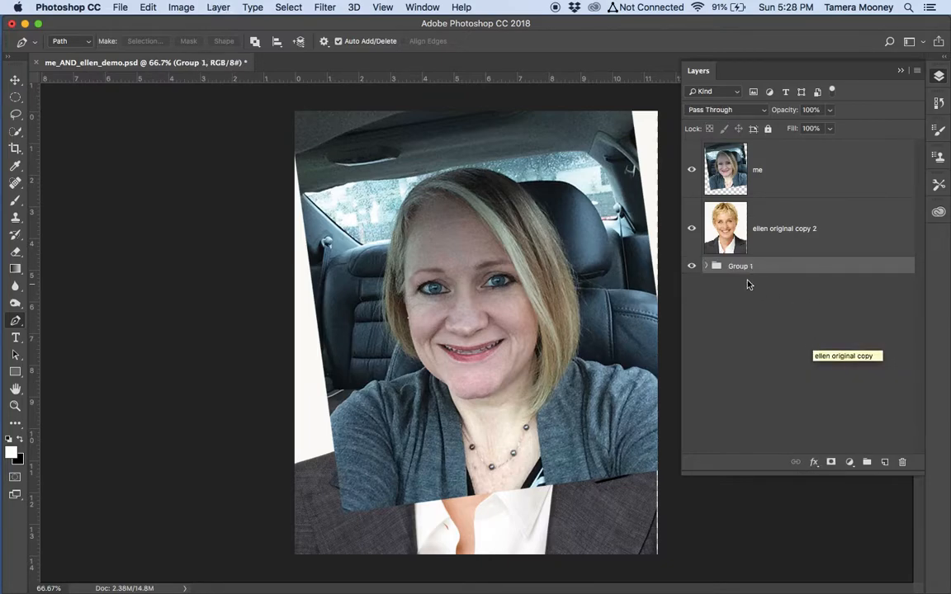
left_click(692, 266)
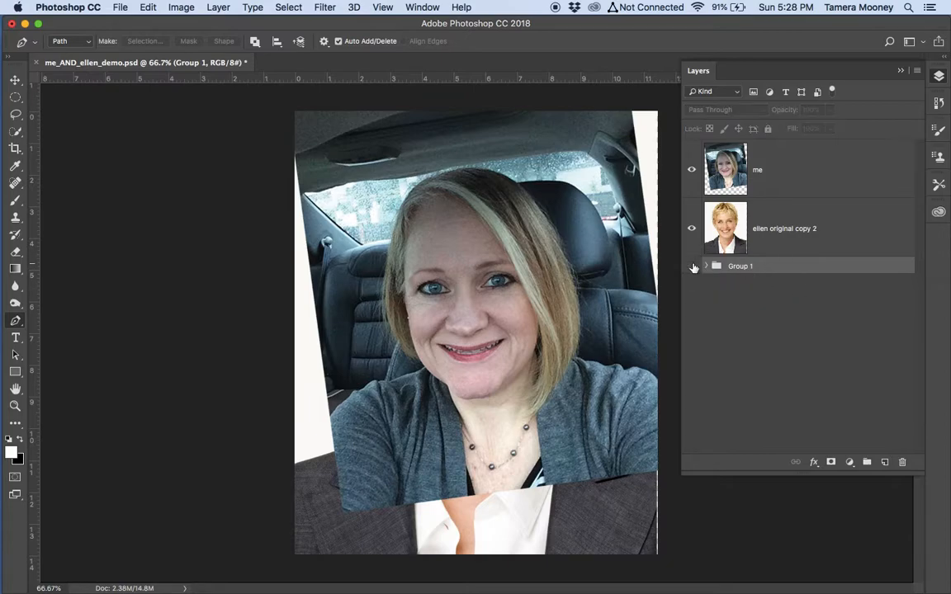
Hide ellen original copy 2 and, on the me layer, draw a Pen path from the left eyebrow around the eye and cheek to below the mouth.
left_click(774, 178)
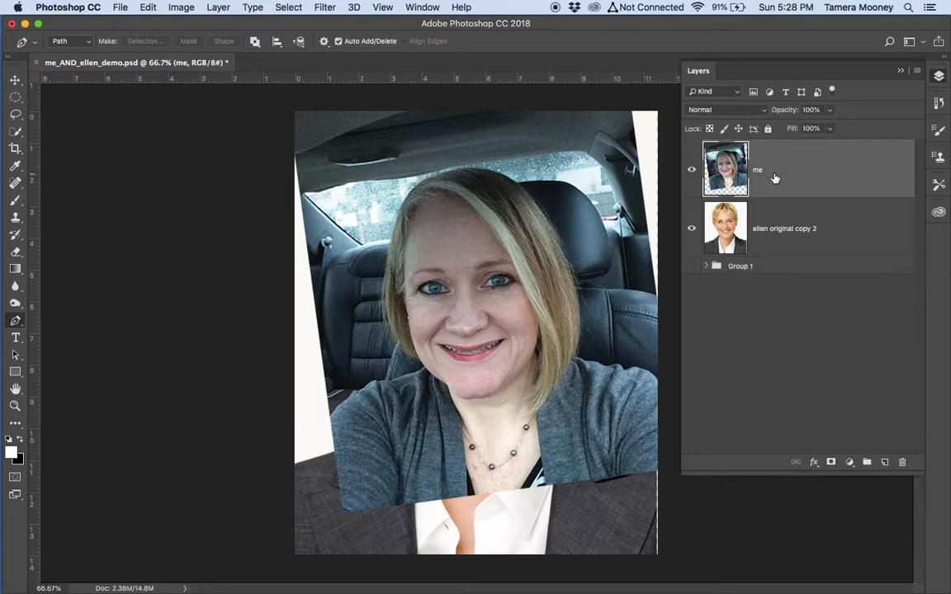
left_click(691, 228)
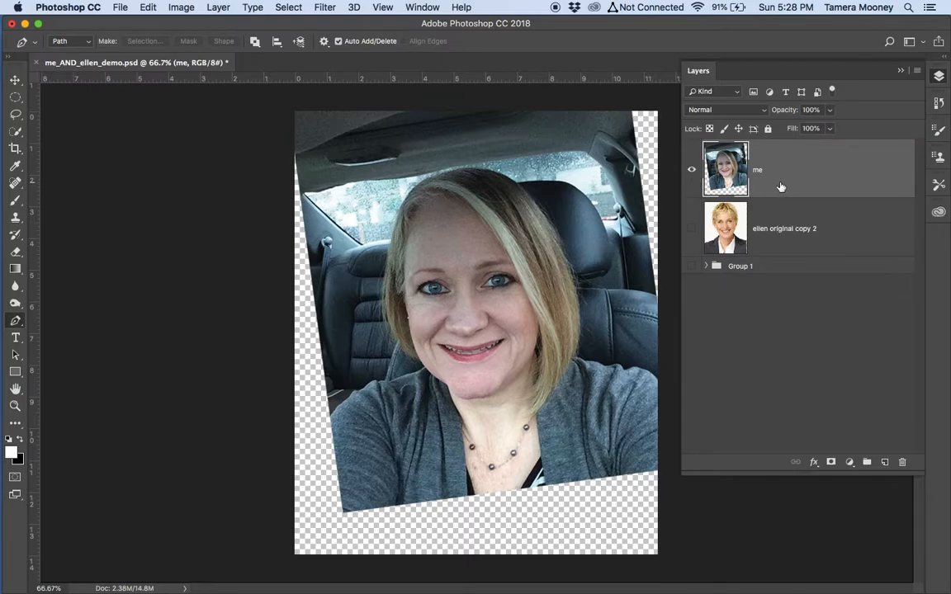
key("super+equal")
left_click(428, 238)
left_click_drag(382, 238, 407, 330)
left_click_drag(410, 369, 418, 374)
left_click(481, 390)
left_click_drag(480, 390, 504, 380)
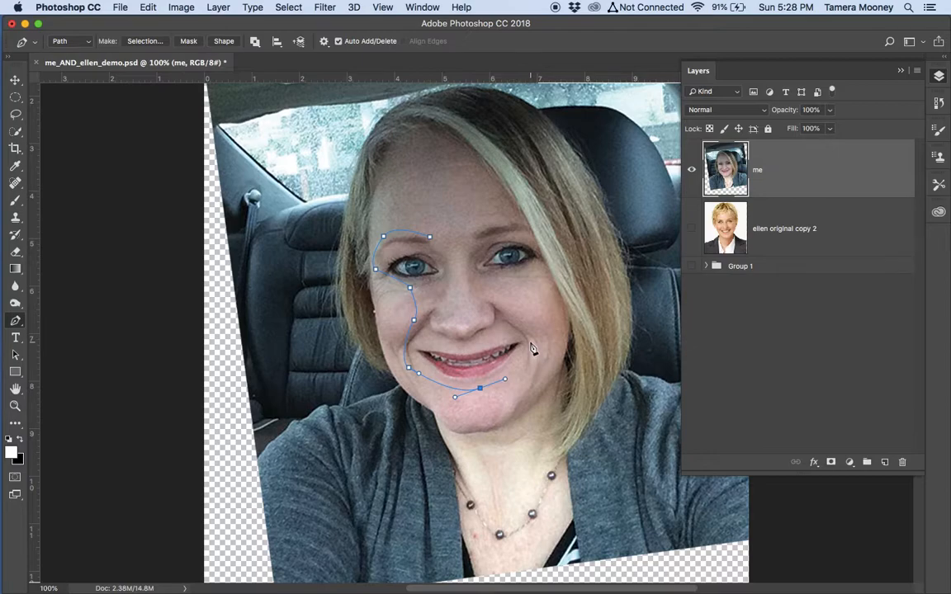
Continue the path up past the right mouth corner, nose and right eye, and close it above the eyebrows.
left_click_drag(529, 341, 480, 294)
left_click_drag(481, 295, 522, 286)
left_click(532, 285)
left_click(541, 267)
left_click(534, 240)
left_click(521, 216)
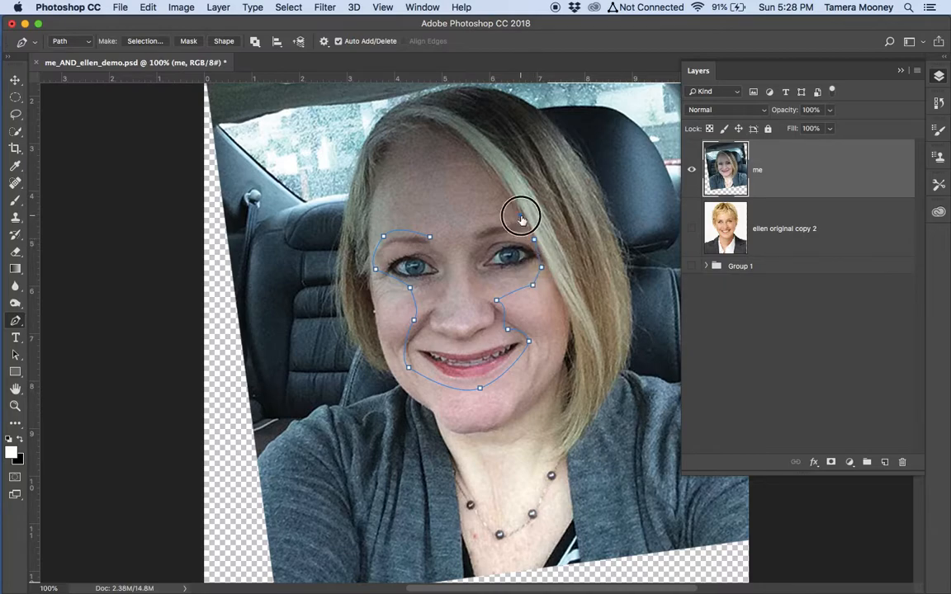
left_click(449, 219)
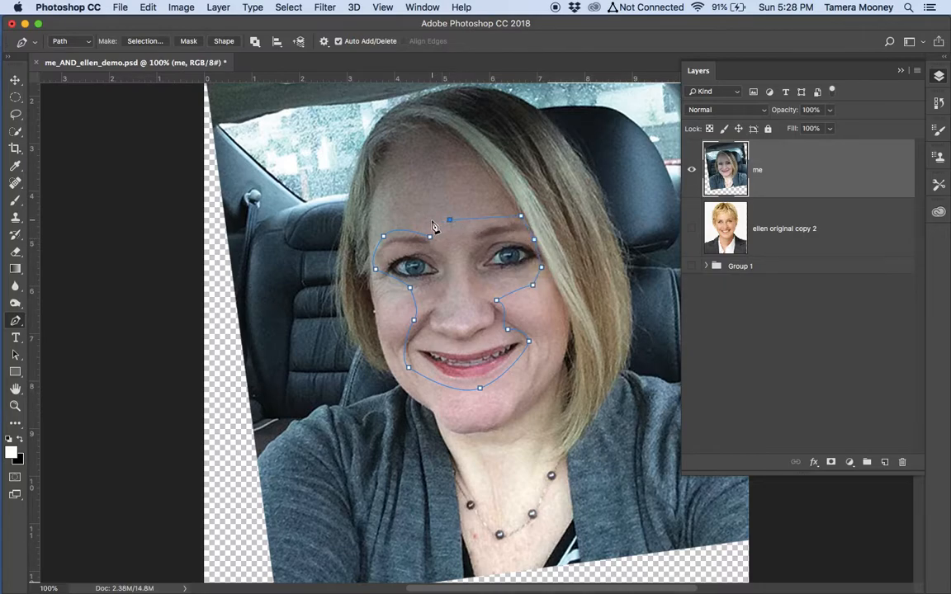
mouse_move(429, 237)
left_mouse_down()
mouse_move(430, 219)
mouse_move(440, 220)
left_mouse_up()
Make a new anti-aliased selection from the face path with a 2-pixel feather radius.
right_click(450, 280)
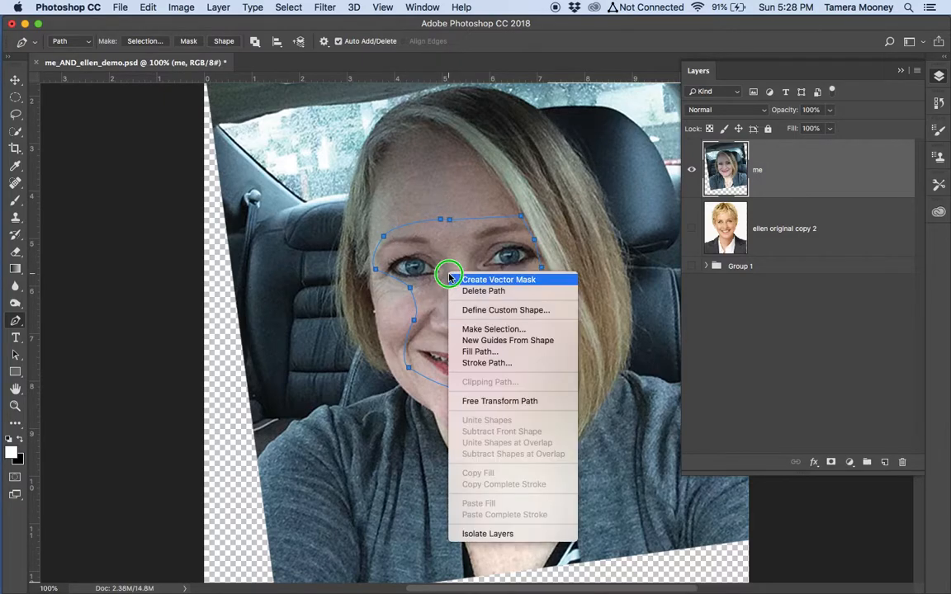
left_click(488, 329)
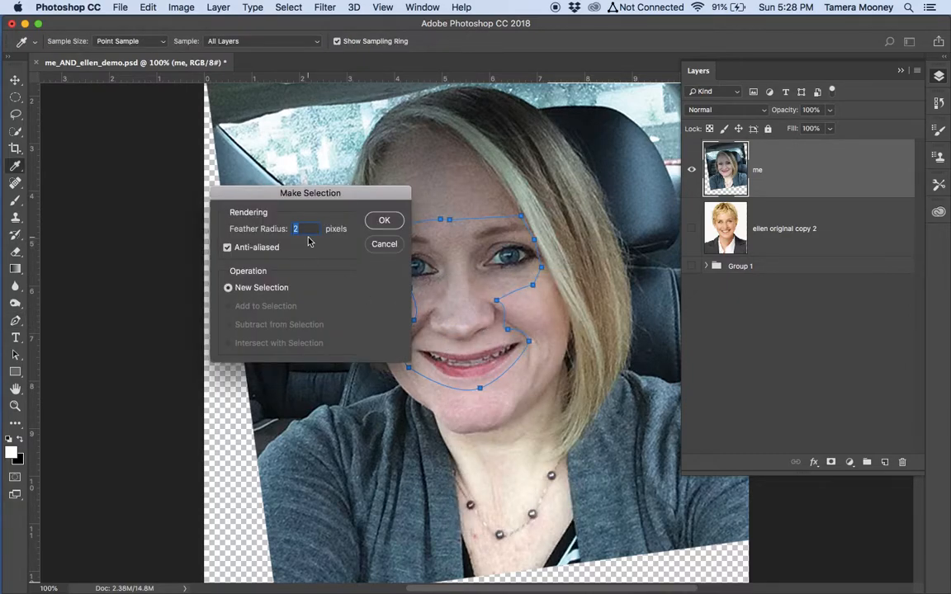
left_click(384, 220)
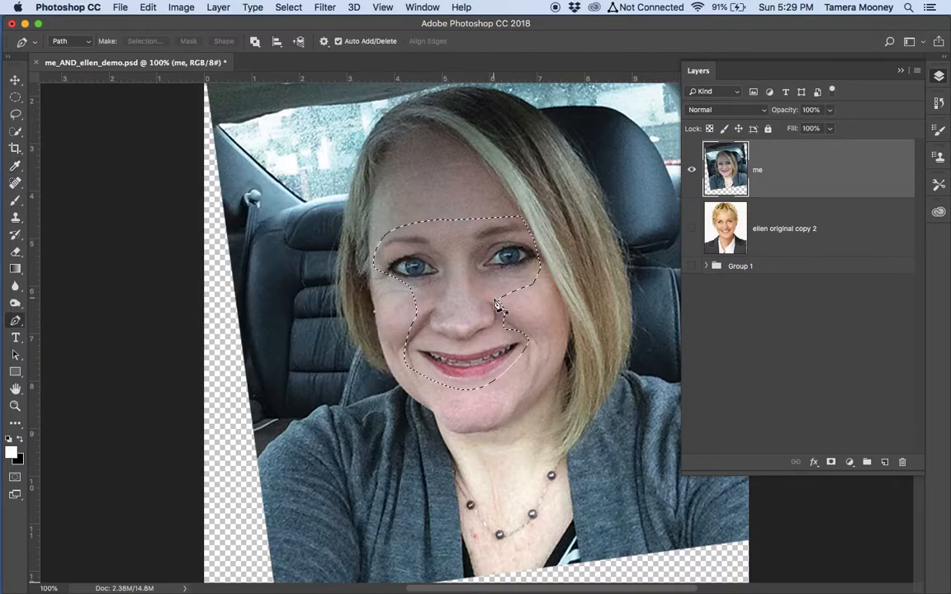
Expand the face selection by 6 pixels.
left_click(289, 8)
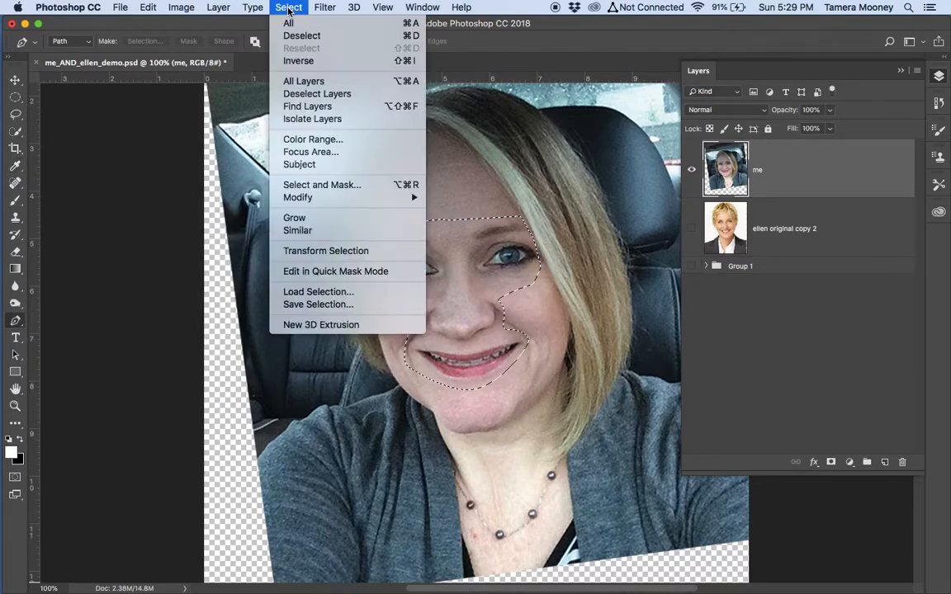
mouse_move(335, 197)
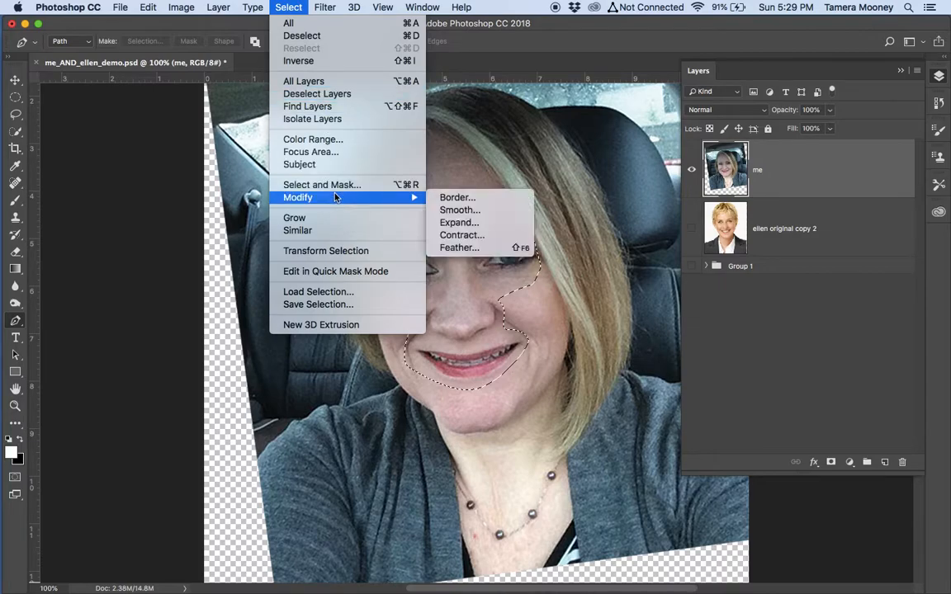
left_click(459, 223)
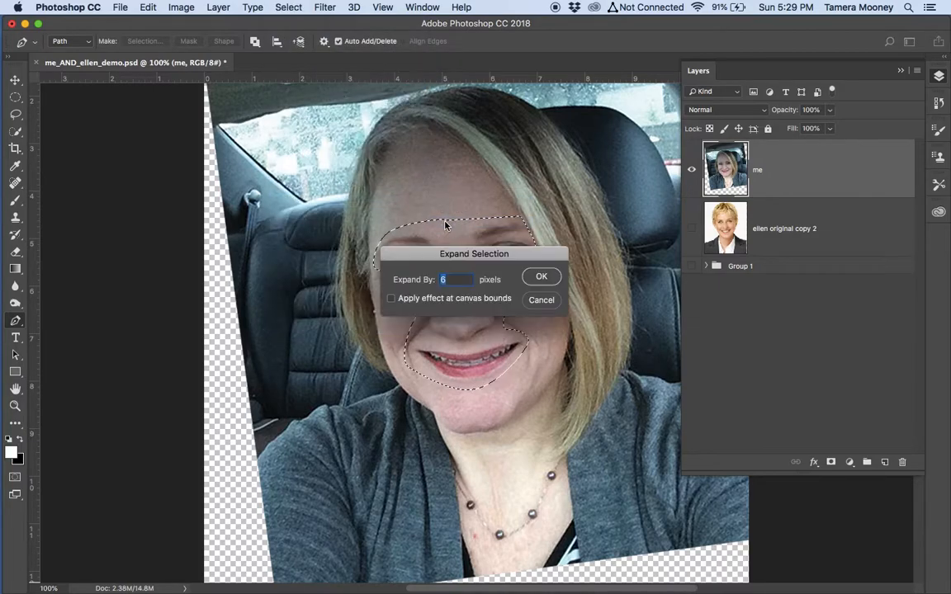
left_click(538, 277)
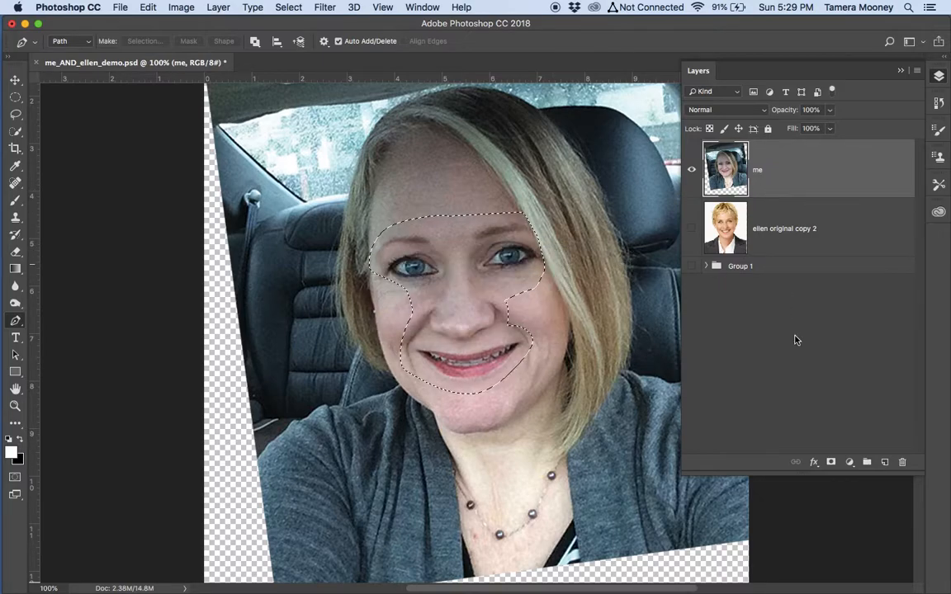
Add a layer mask to the me layer from the selection so only the facial features show.
left_click(832, 463)
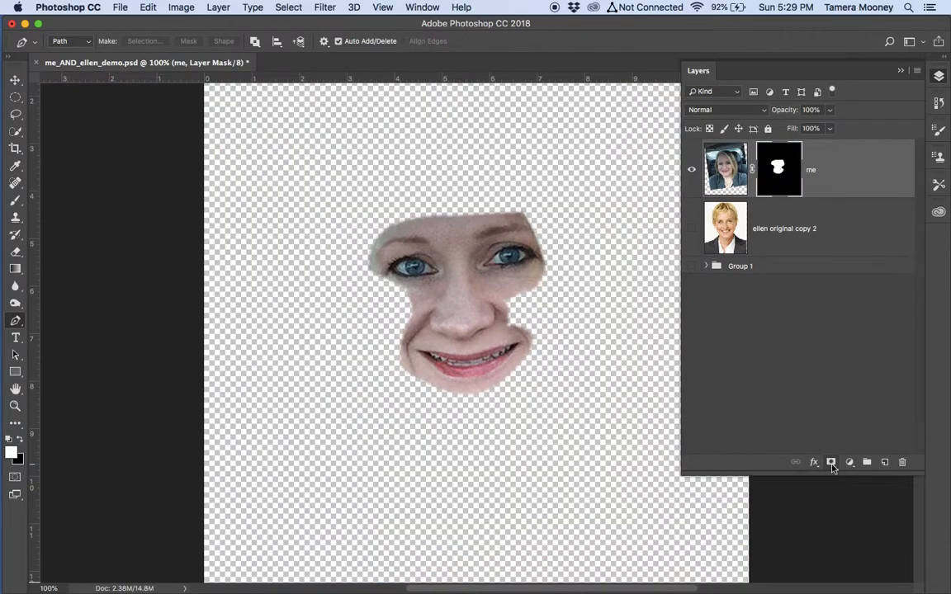
key("super+plus")
key("super+plus")
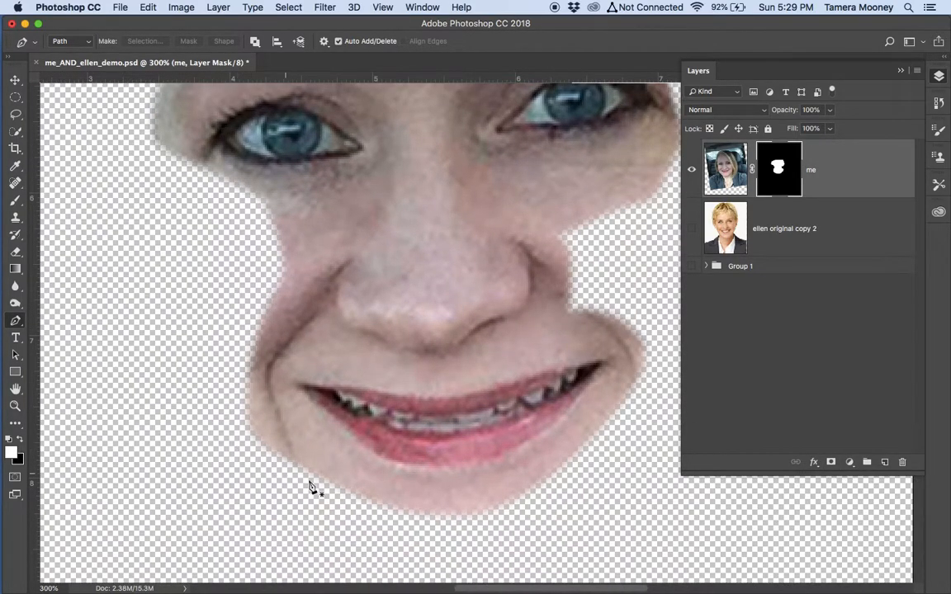
Show the ellen original copy 2 layer beneath the masked facial features.
key("super+minus")
key("super+minus")
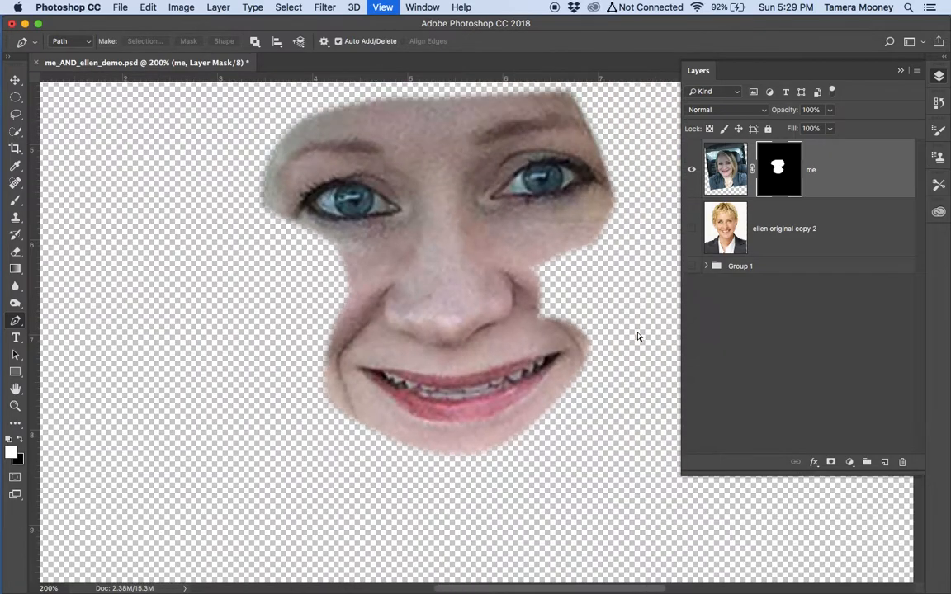
left_click(692, 229)
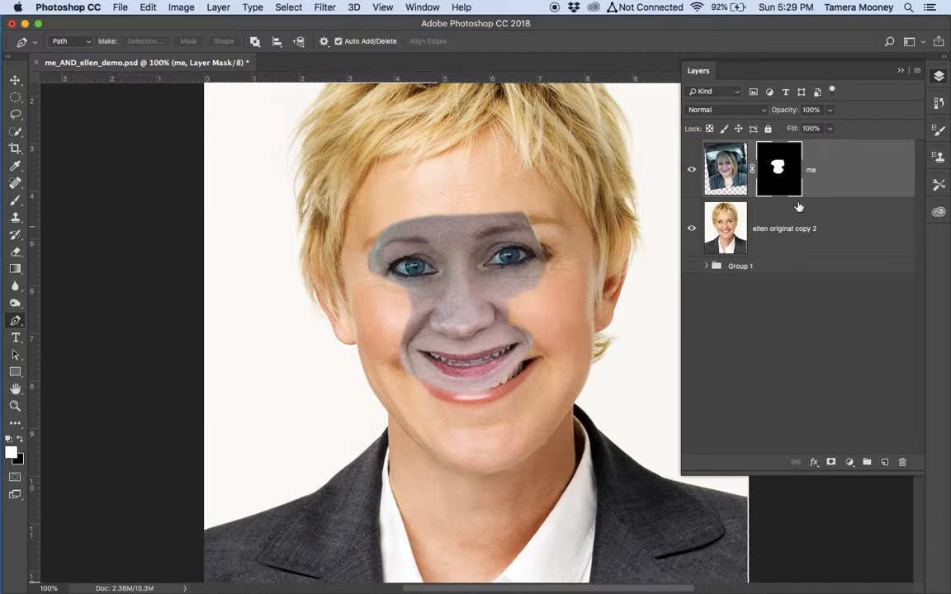
Scale the masked me layer to about 117% and position its eyes and mouth over Ellen's features.
key("super+t")
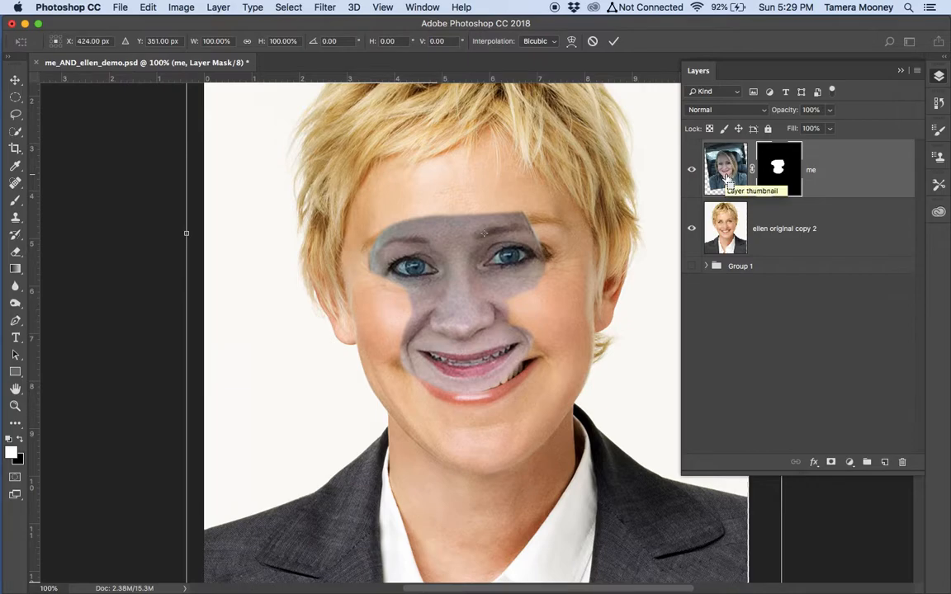
key("super+minus")
key("super+minus")
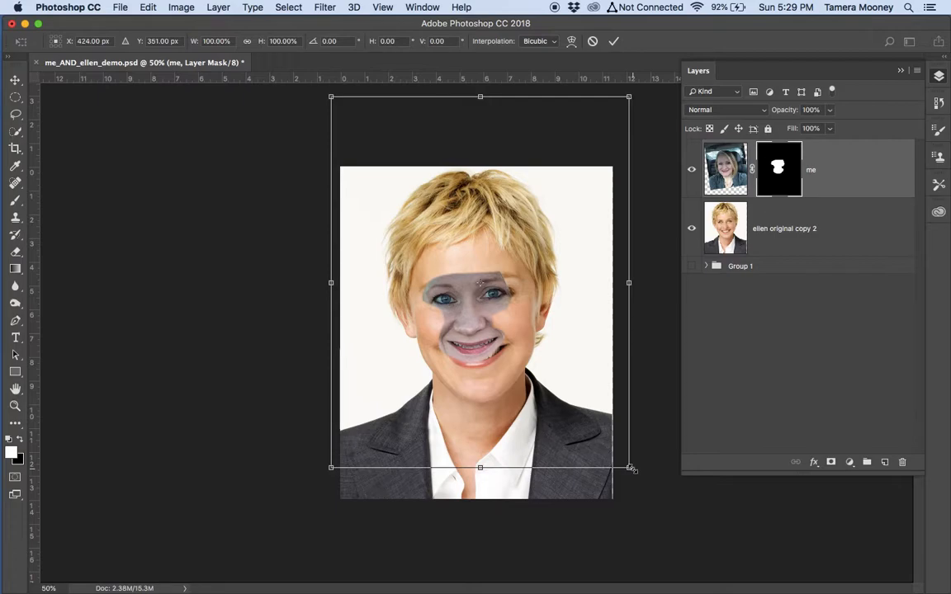
left_click_drag(630, 468, 649, 508)
mouse_move(470, 344)
left_mouse_down()
mouse_move(479, 365)
mouse_move(474, 343)
left_mouse_up()
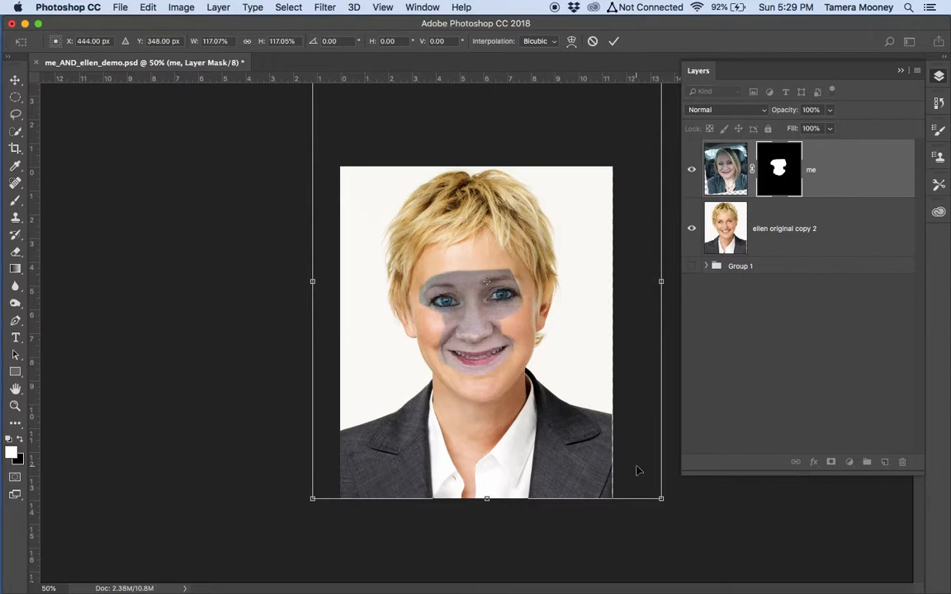
key("Return")
Hide the me layer and make ellen original copy 2 the active layer.
key("p")
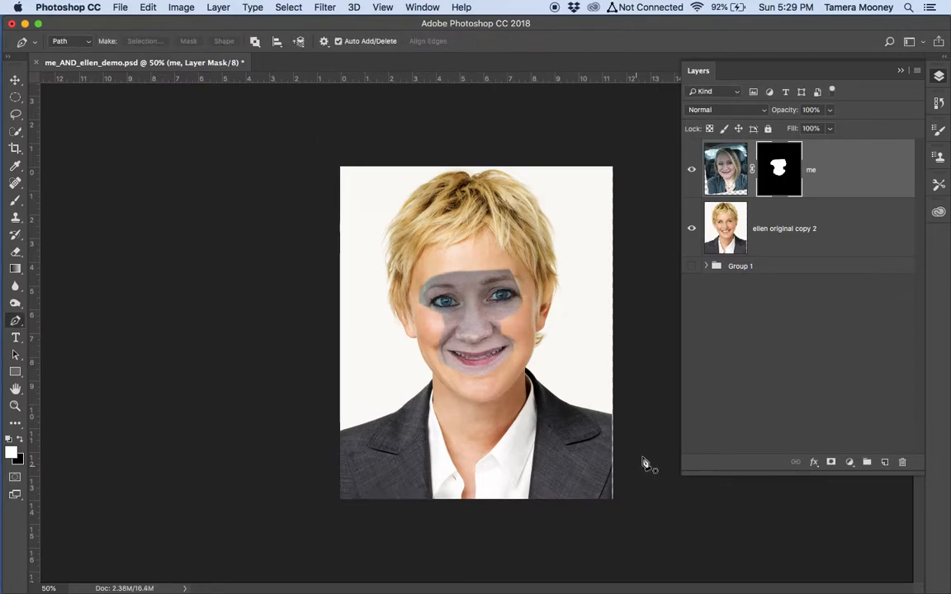
left_click(693, 172)
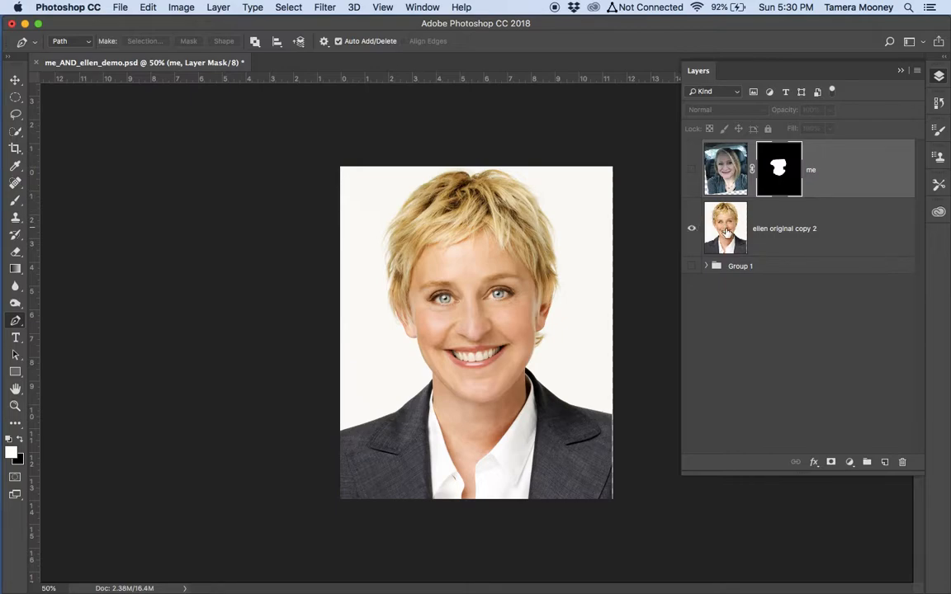
left_click(772, 234)
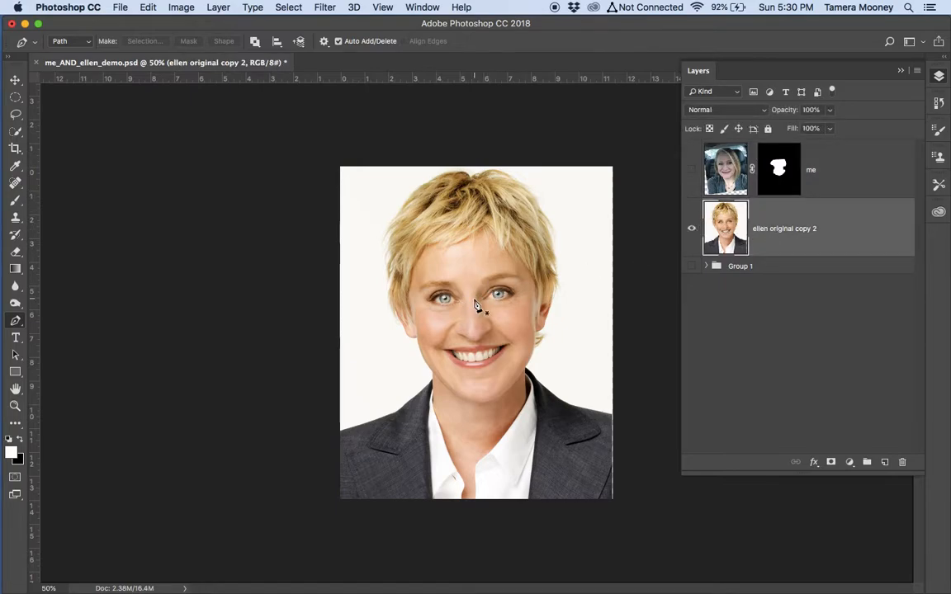
Start a pen path above Ellen's left-side eyebrow, around that eye and down beside the nose bridge.
key("super+equal")
key("super+equal")
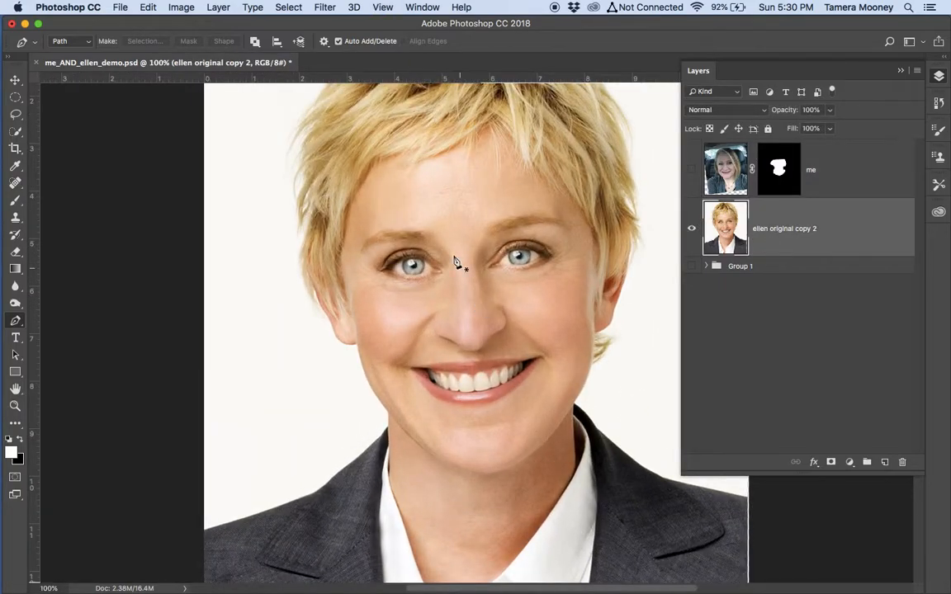
left_click(436, 232)
left_click_drag(368, 232, 359, 245)
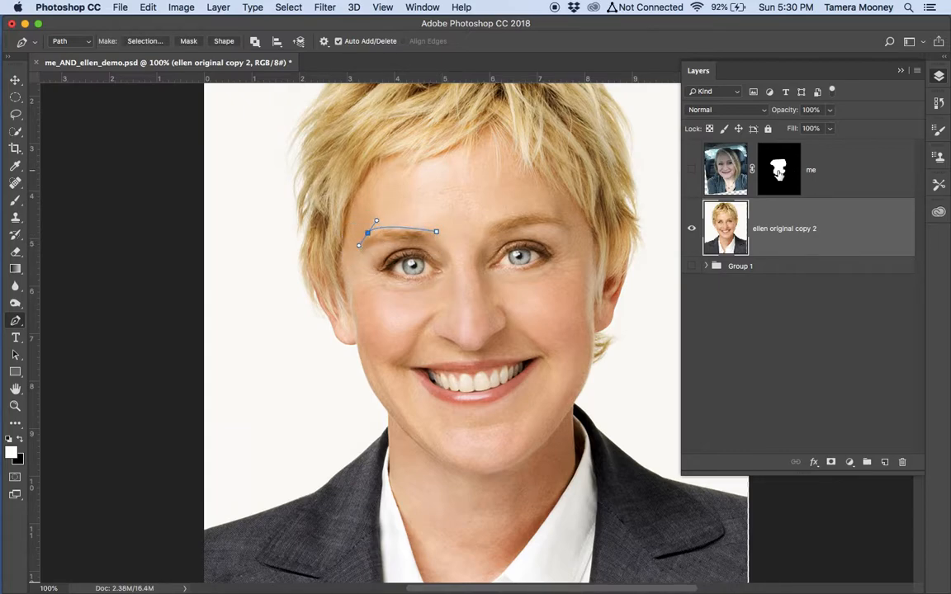
left_click_drag(384, 283, 394, 287)
left_click(438, 283)
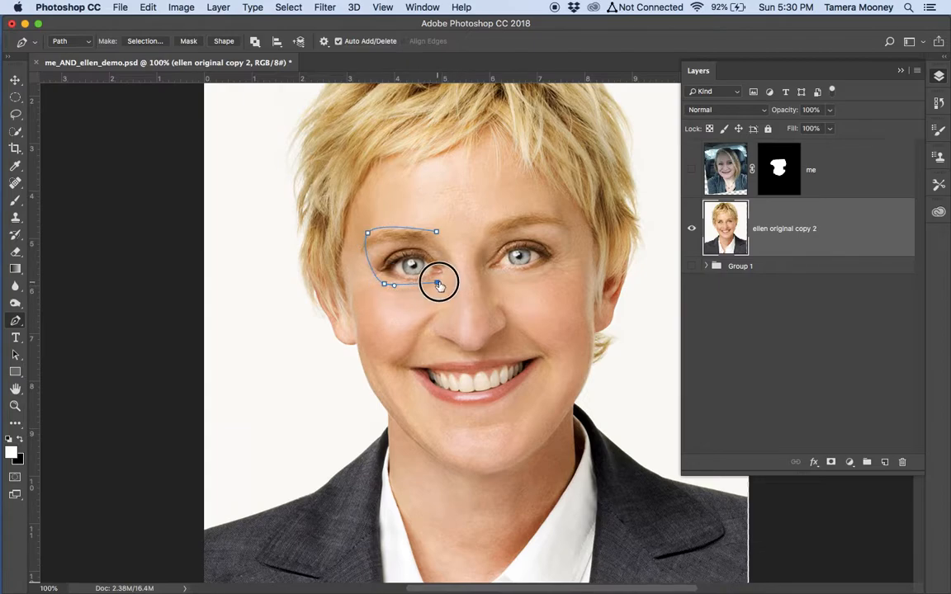
left_click_drag(453, 291, 456, 320)
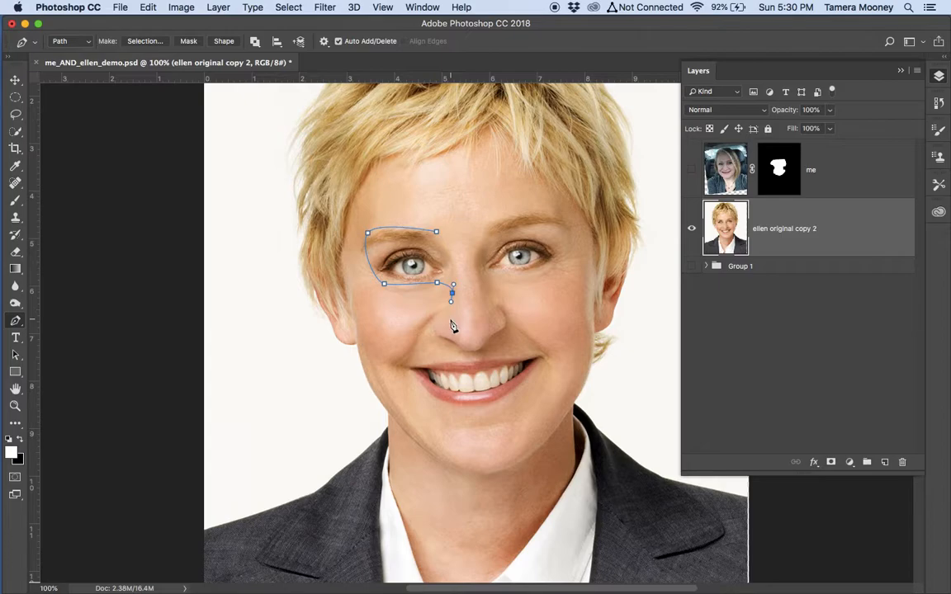
Continue the path around the smile, below the lower lip and up the right side of the nose.
left_click_drag(398, 353, 415, 395)
left_click(466, 414)
left_click(508, 401)
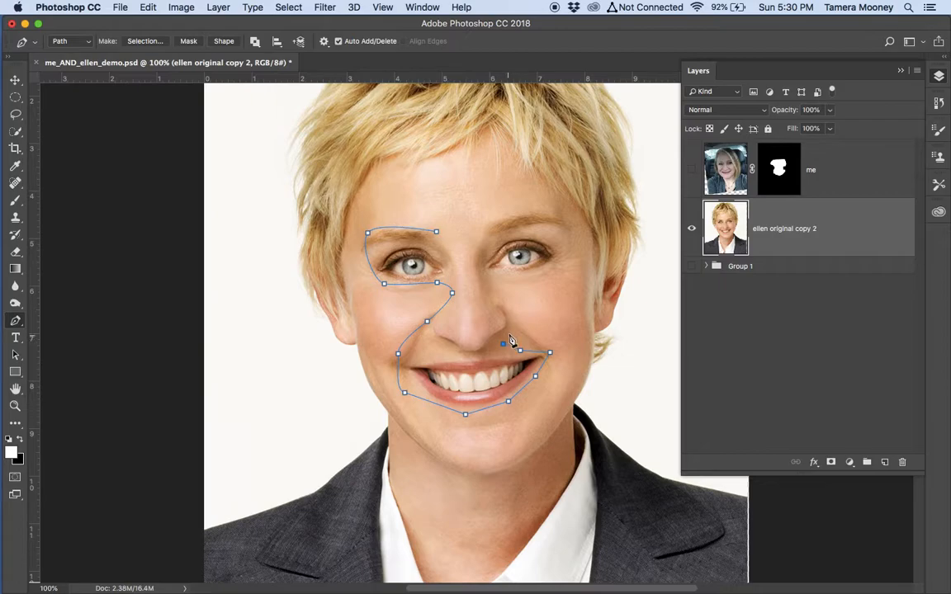
left_click(506, 312)
left_click(489, 293)
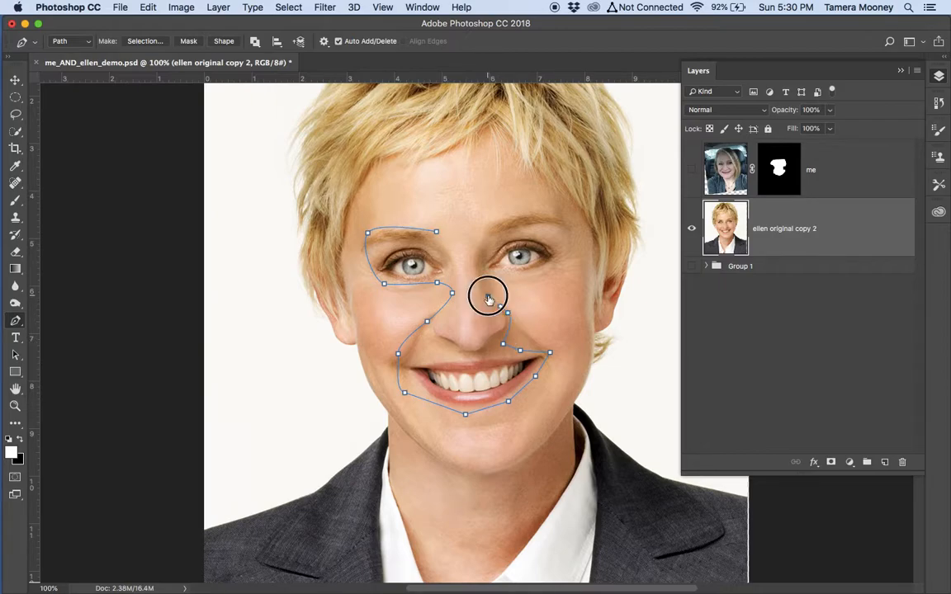
Carry the path around the right-side eye and eyebrow, then down and across the nose bridge to close it.
left_click(485, 286)
left_click(553, 268)
left_click(573, 217)
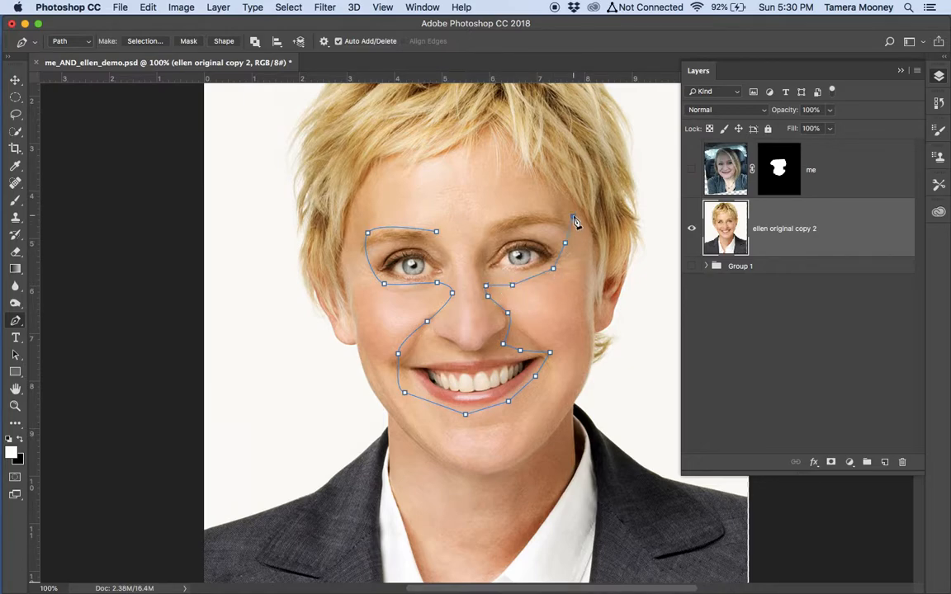
left_click(512, 214)
left_click(480, 232)
left_click(477, 245)
left_click(472, 274)
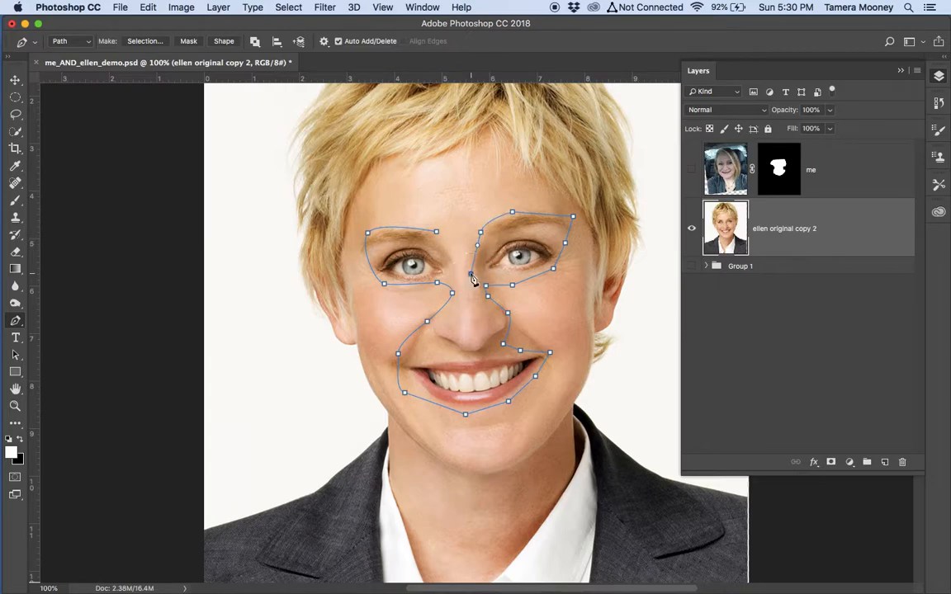
left_click(460, 288)
left_click(448, 250)
Make a new anti-aliased selection from Ellen's face path with a 2-pixel feather radius.
right_click(465, 333)
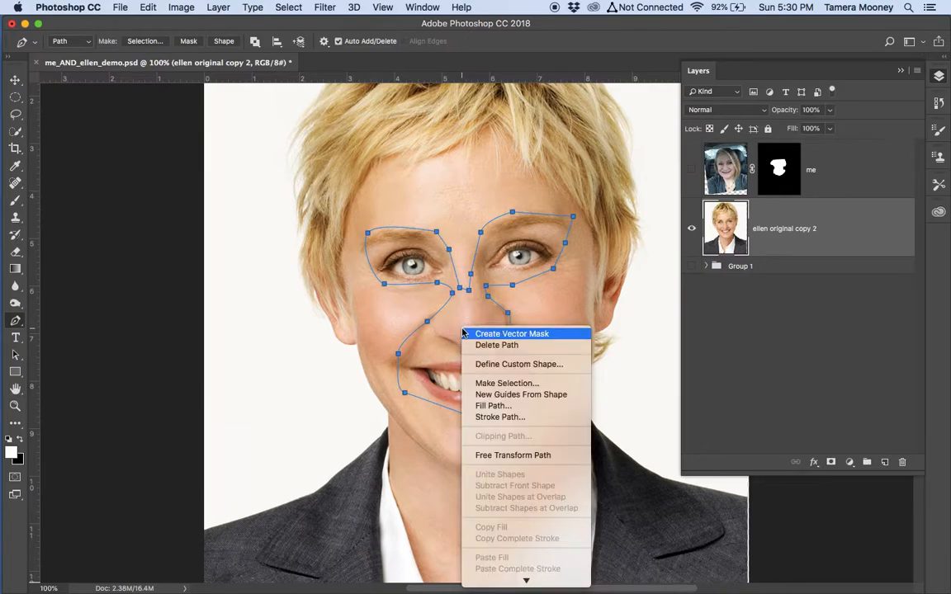
left_click(506, 383)
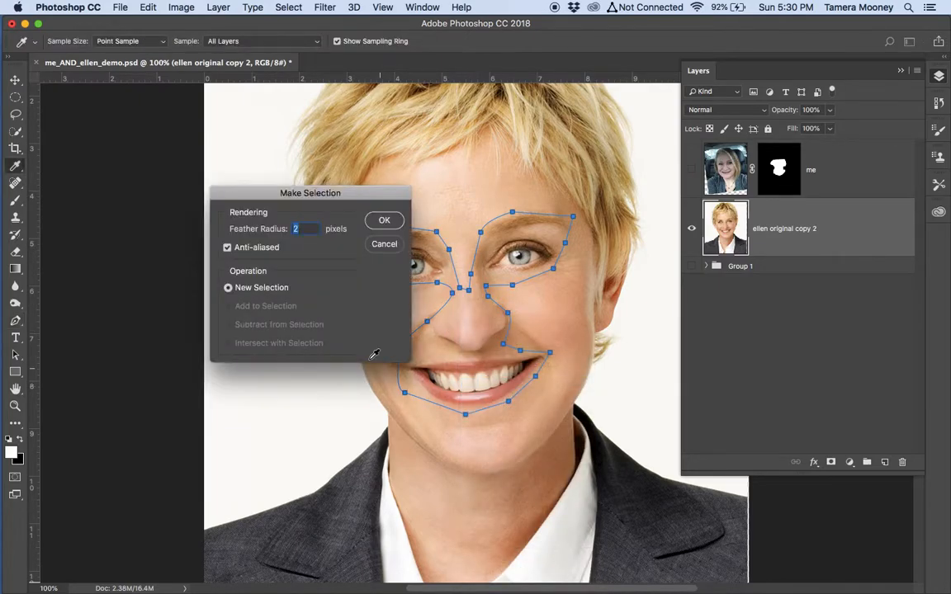
left_click(384, 222)
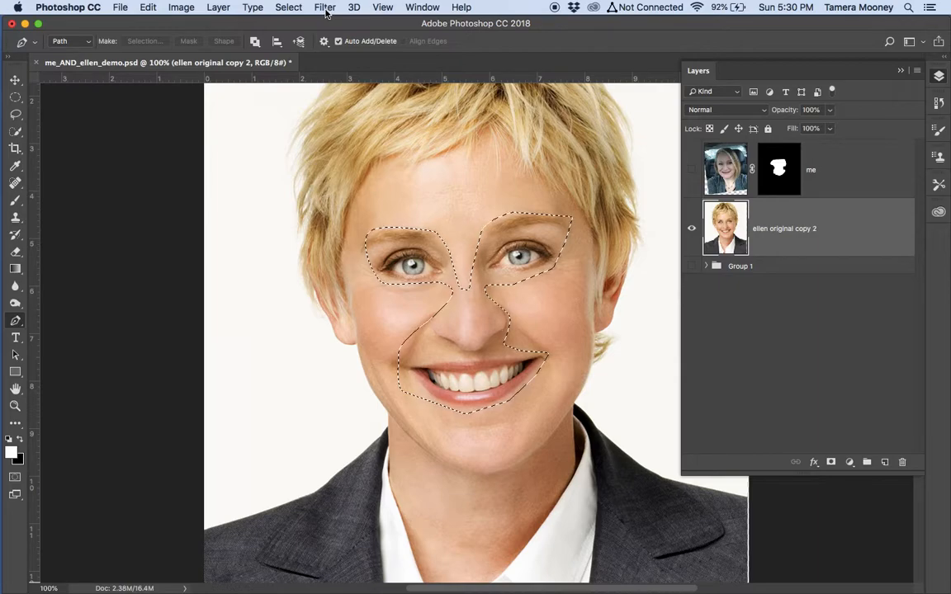
left_click(290, 9)
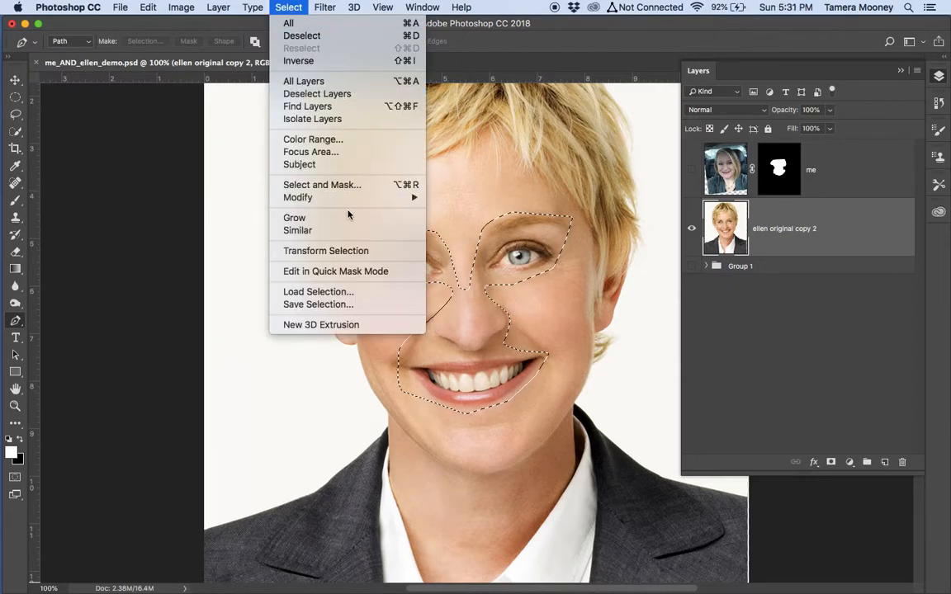
mouse_move(350, 205)
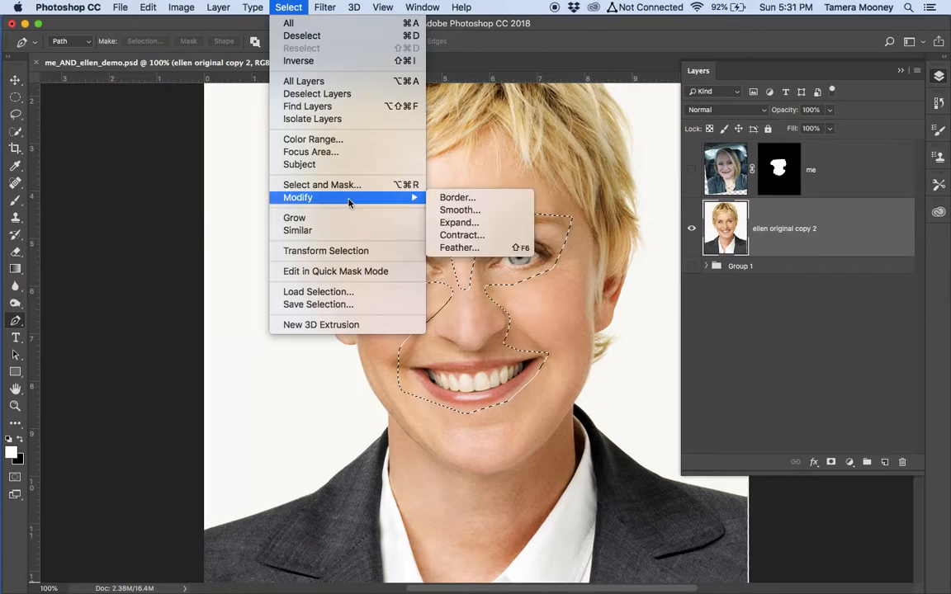
left_click(193, 218)
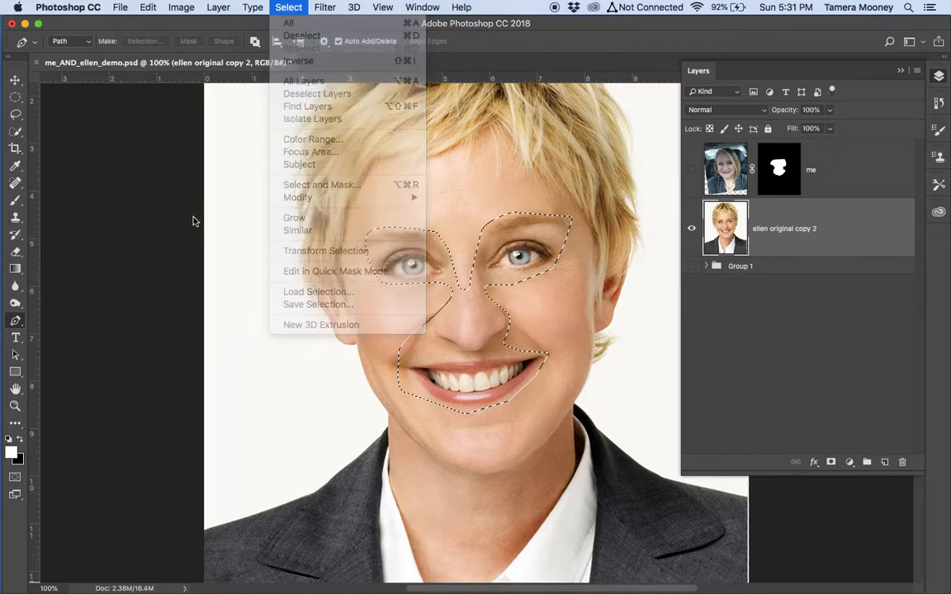
Add a layer mask to ellen original copy 2 from the selection and invert it to cut out the facial features.
left_click(831, 463)
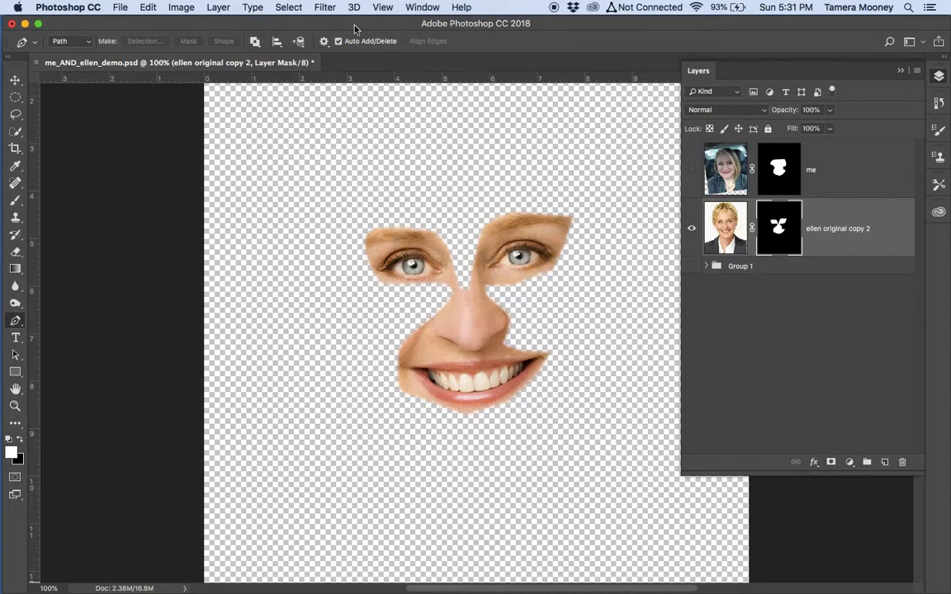
left_click(292, 8)
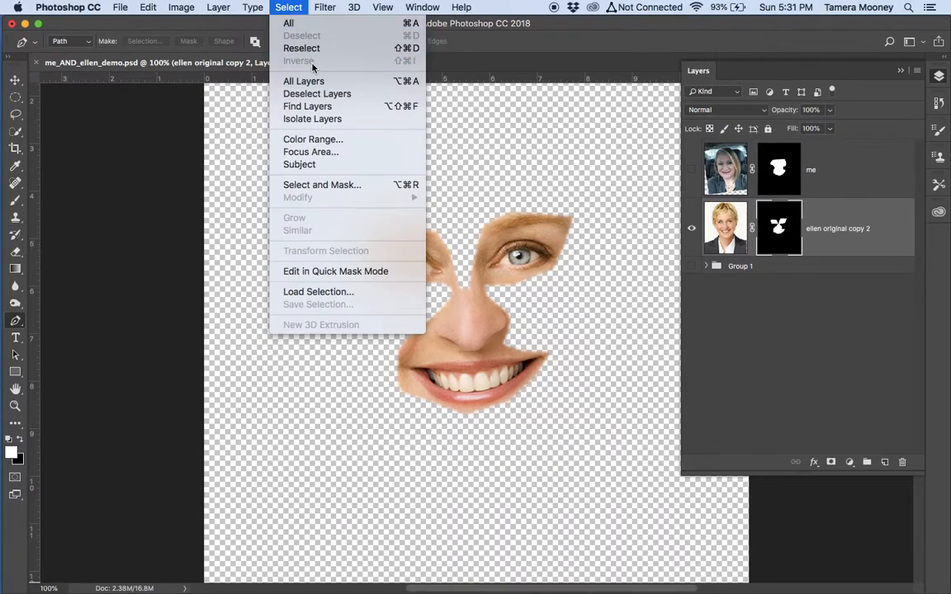
left_click(767, 244)
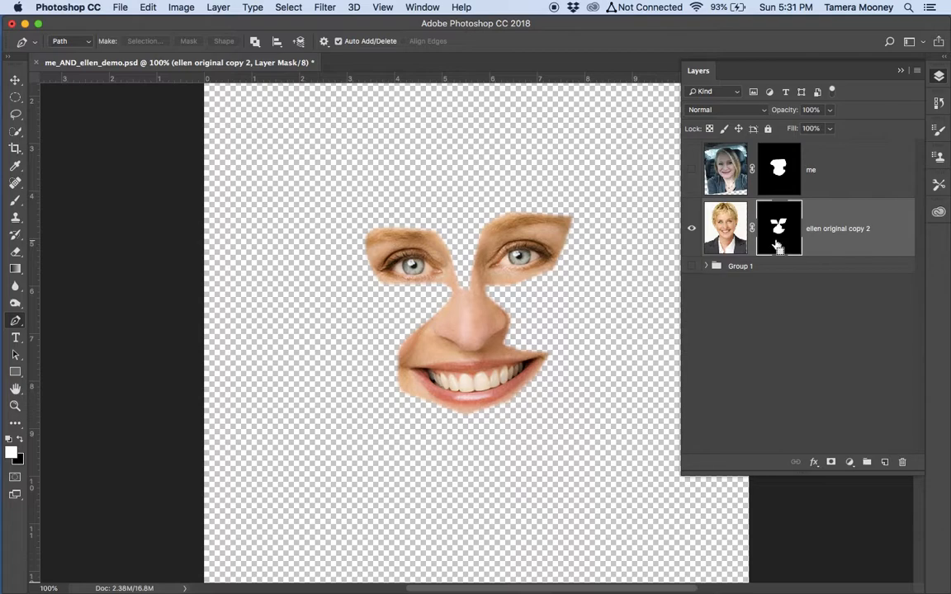
key("super+i")
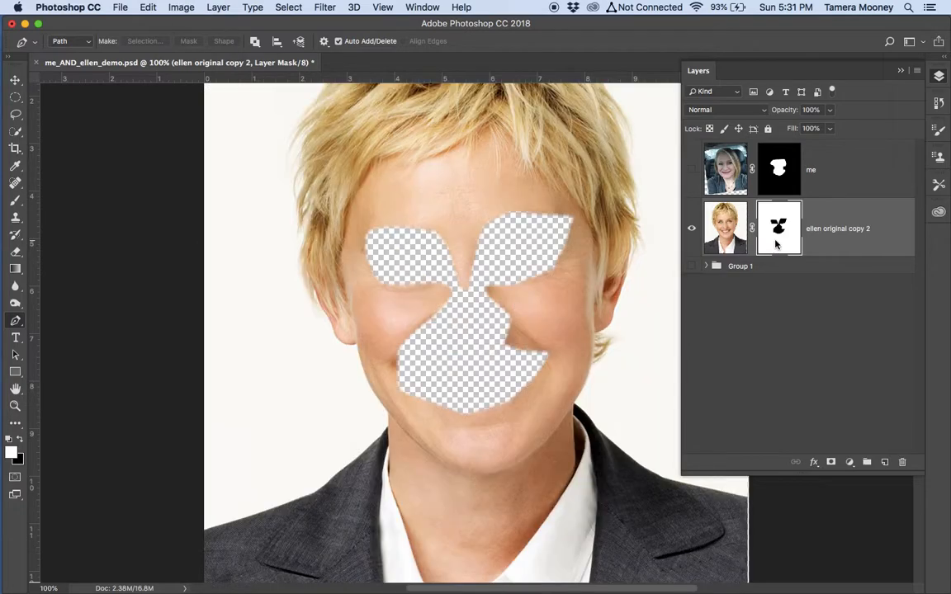
Show the me layer, auto-blend both masked layers using Panorama, Seamless Tones and Colors and Content Aware Fill Transparent Areas, and clear the leftover selection.
left_click(693, 170)
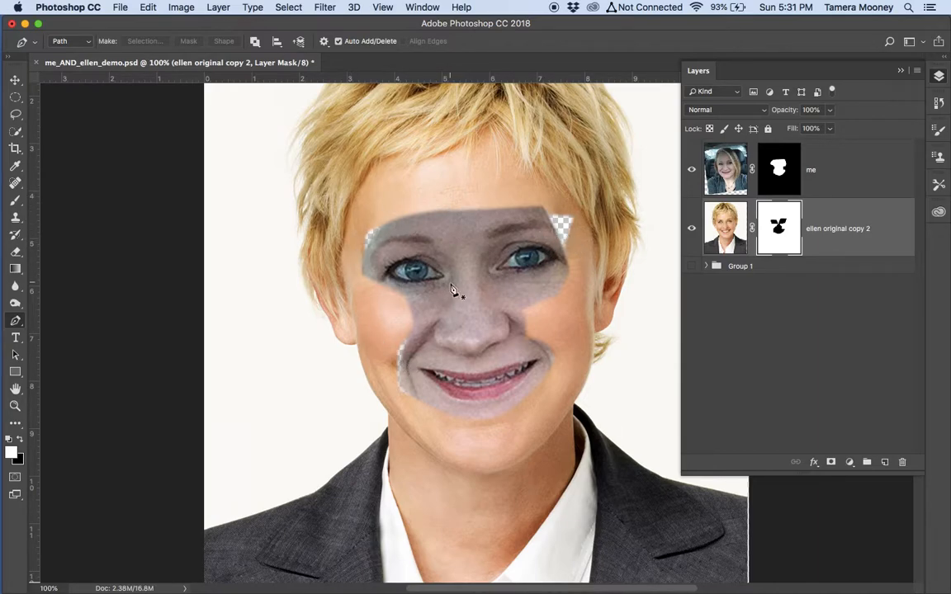
left_click(821, 298)
left_click(830, 177)
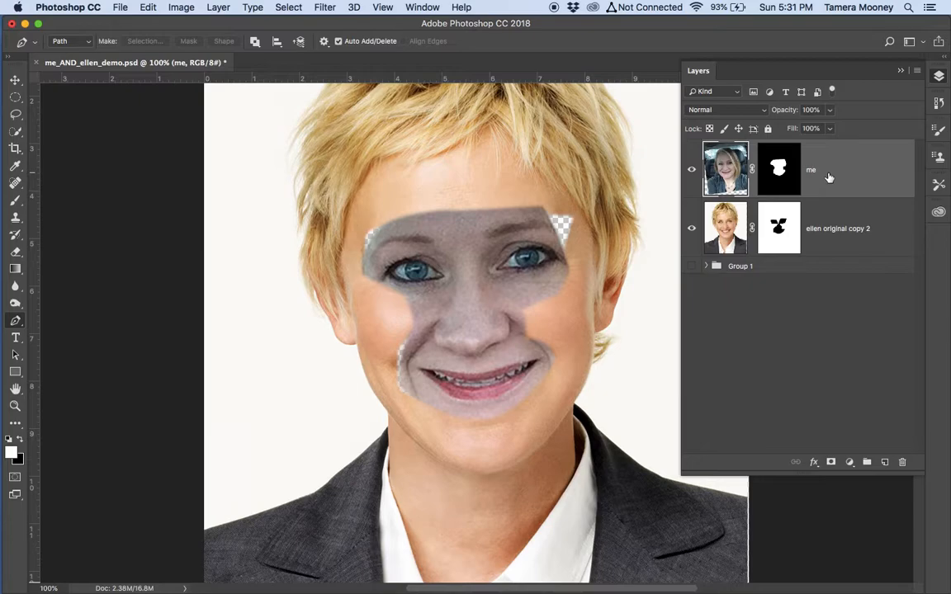
left_click(839, 240, "shift")
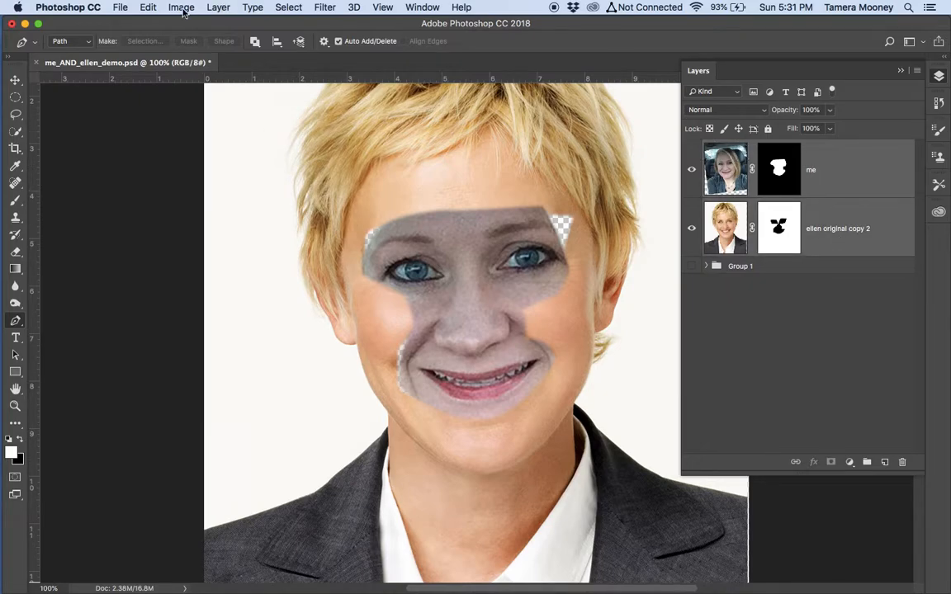
left_click(149, 8)
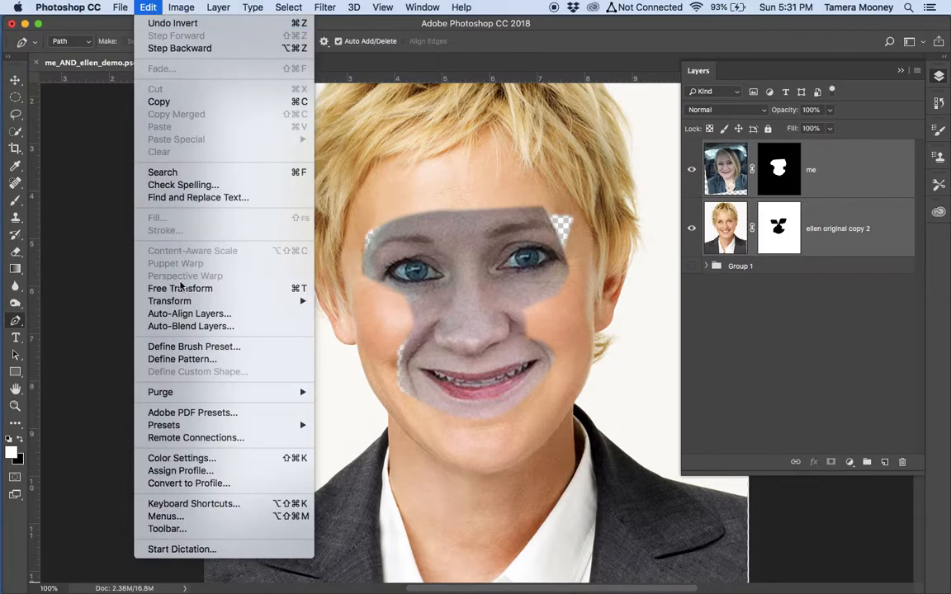
left_click(188, 327)
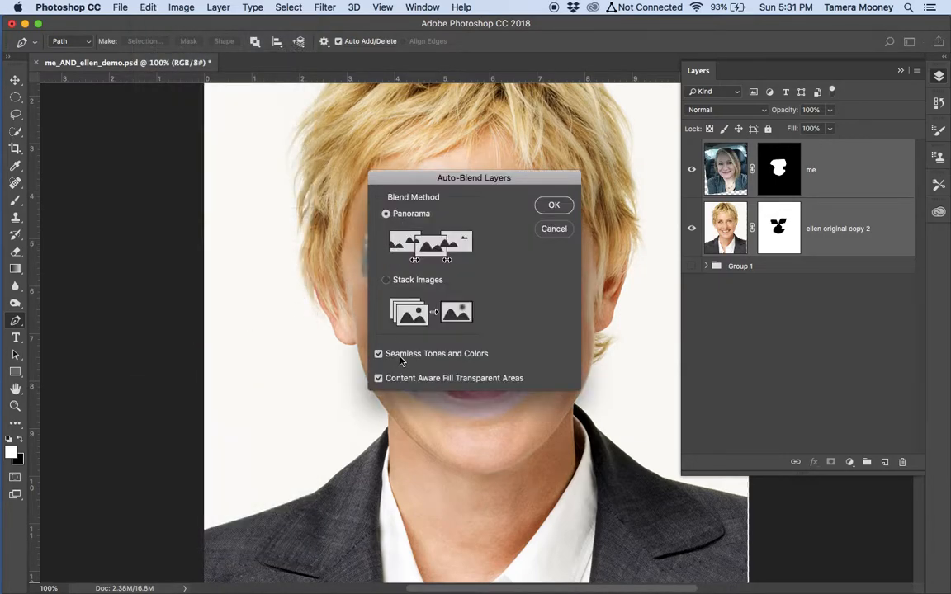
left_click(554, 205)
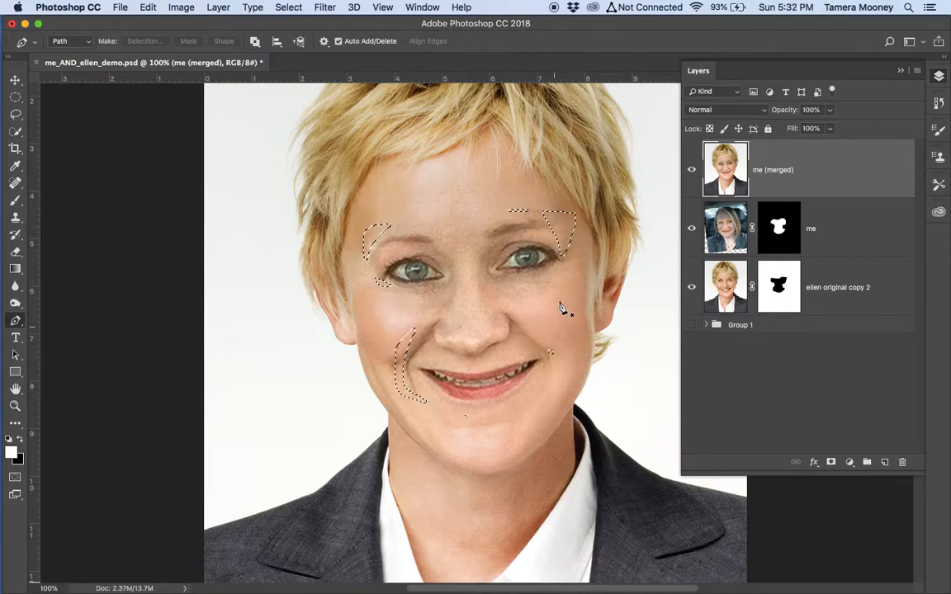
key("super+d")
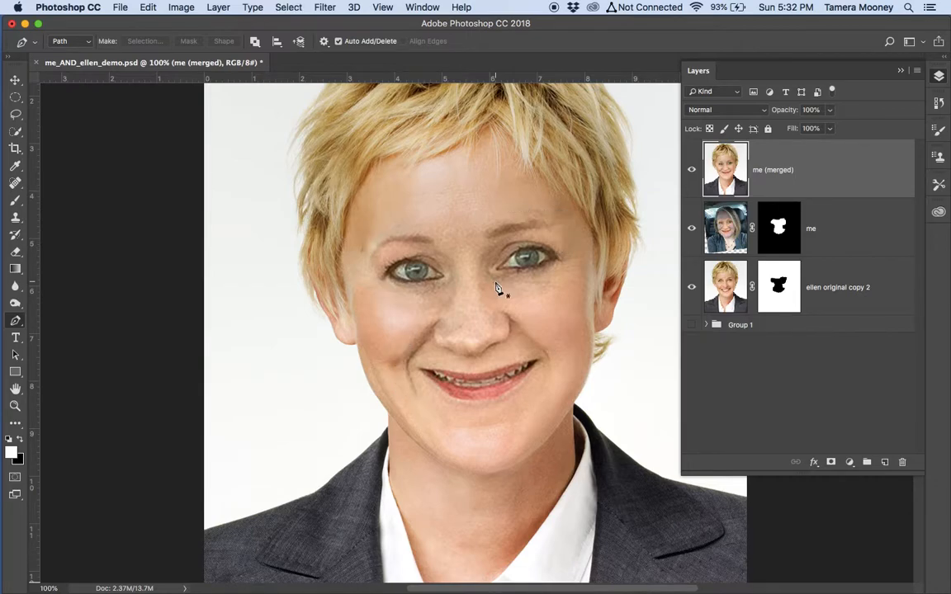
Clone clear forehead skin over the area between the eyebrows on the merged layer, using the Clone Stamp at 35 pixels.
key("super+equal")
key("super+minus")
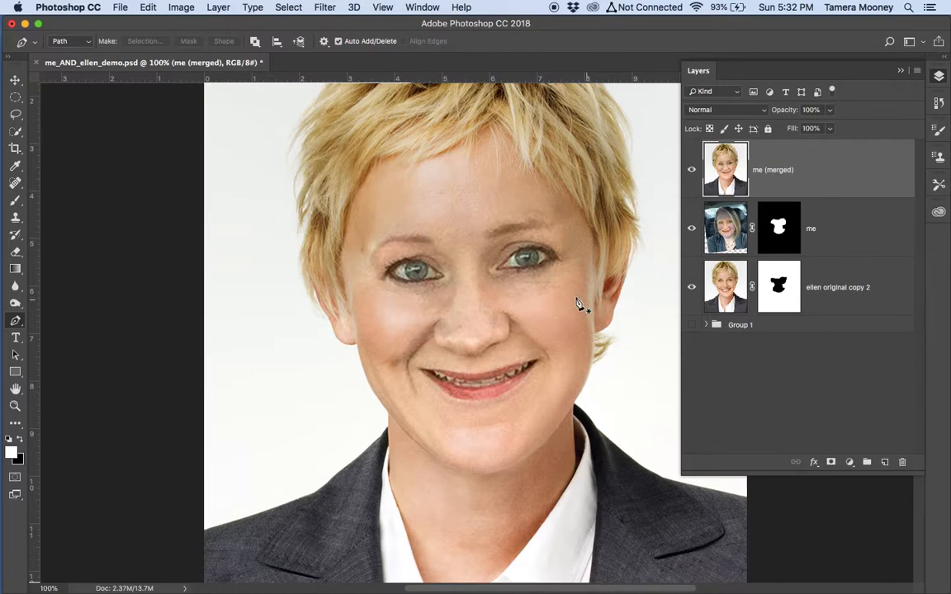
left_click(14, 218)
key("super+plus")
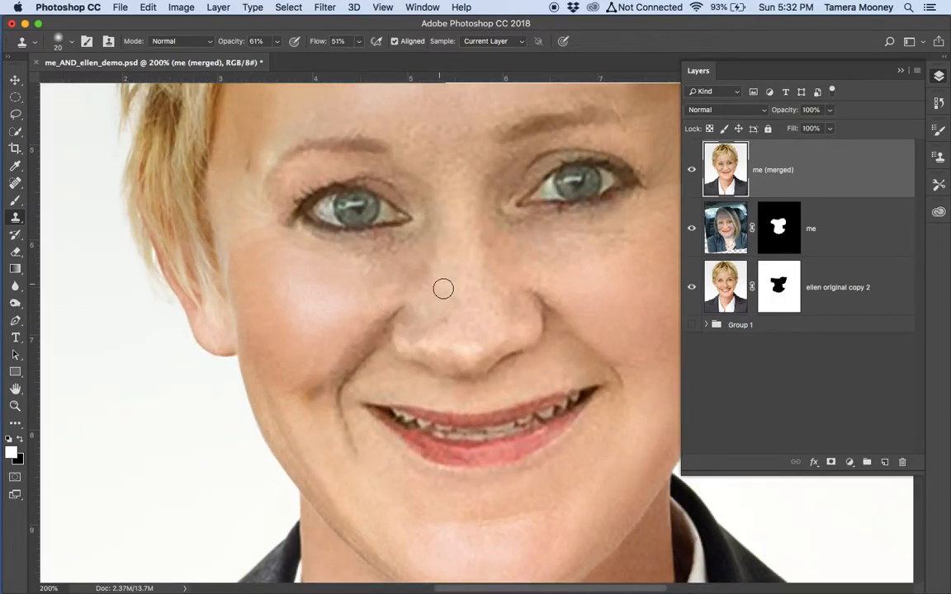
scroll(453, 207, "up", 3)
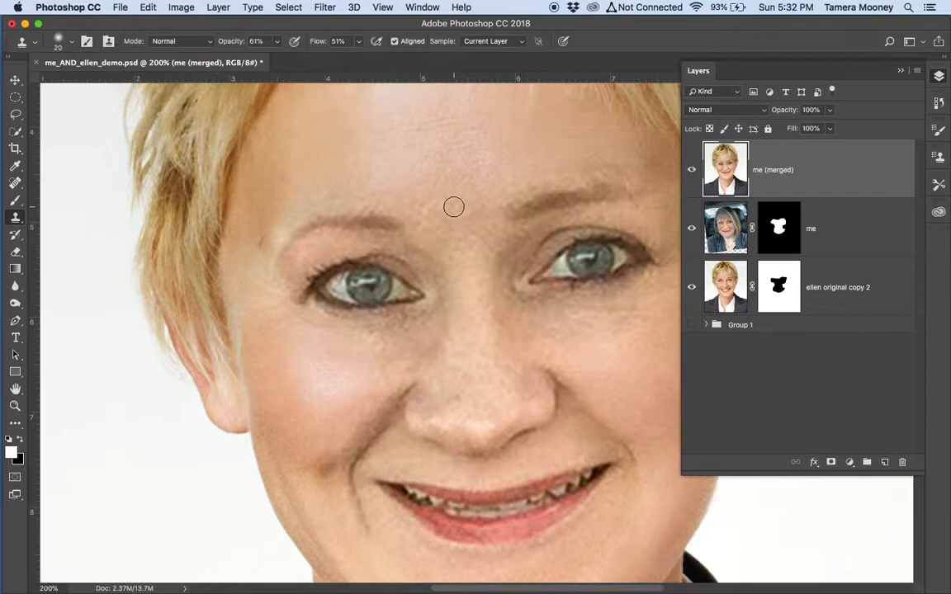
left_click(404, 137, "alt")
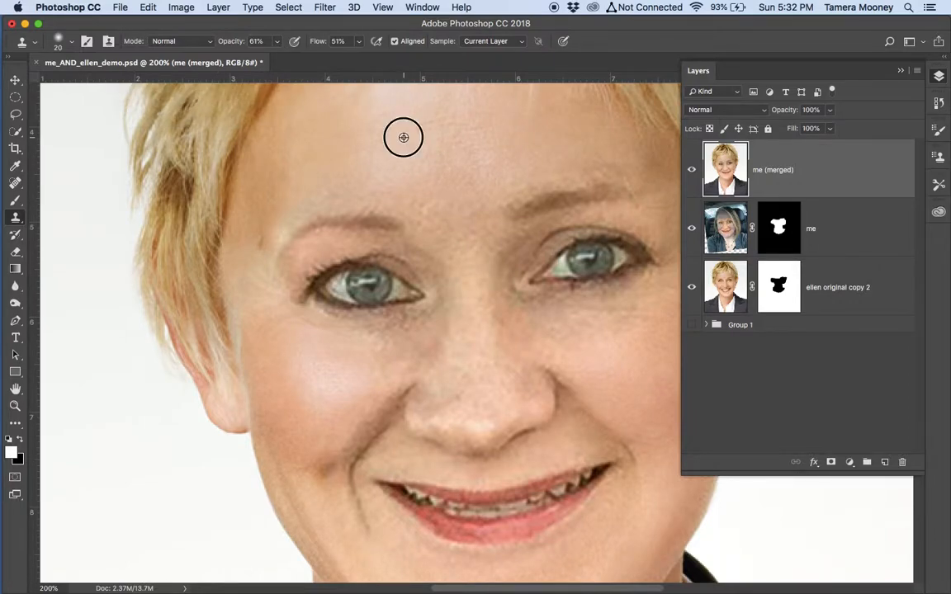
key("]")
key("bracketright")
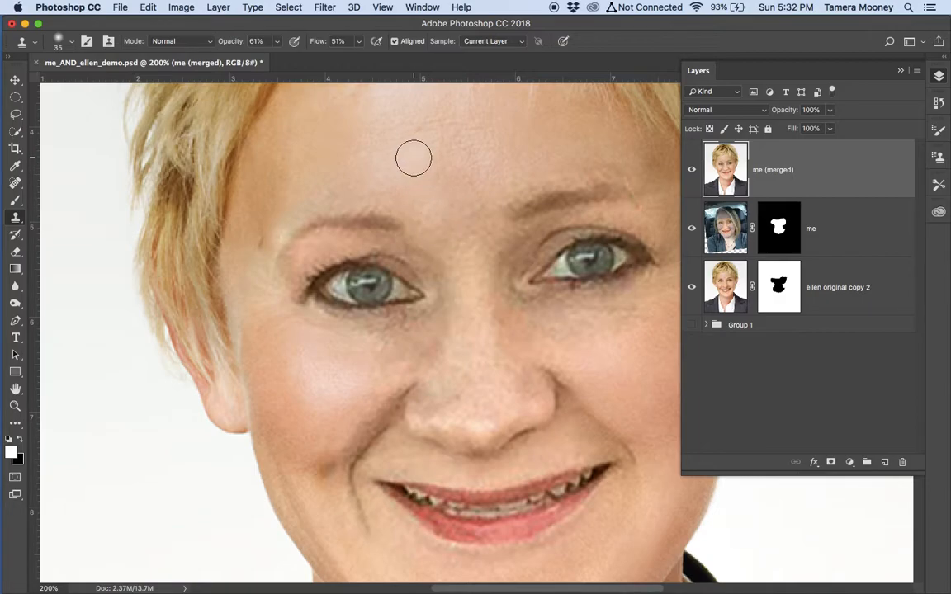
mouse_move(435, 196)
left_mouse_down()
mouse_move(442, 240)
mouse_move(432, 209)
mouse_move(472, 222)
mouse_move(455, 252)
mouse_move(459, 273)
mouse_move(473, 228)
left_mouse_up()
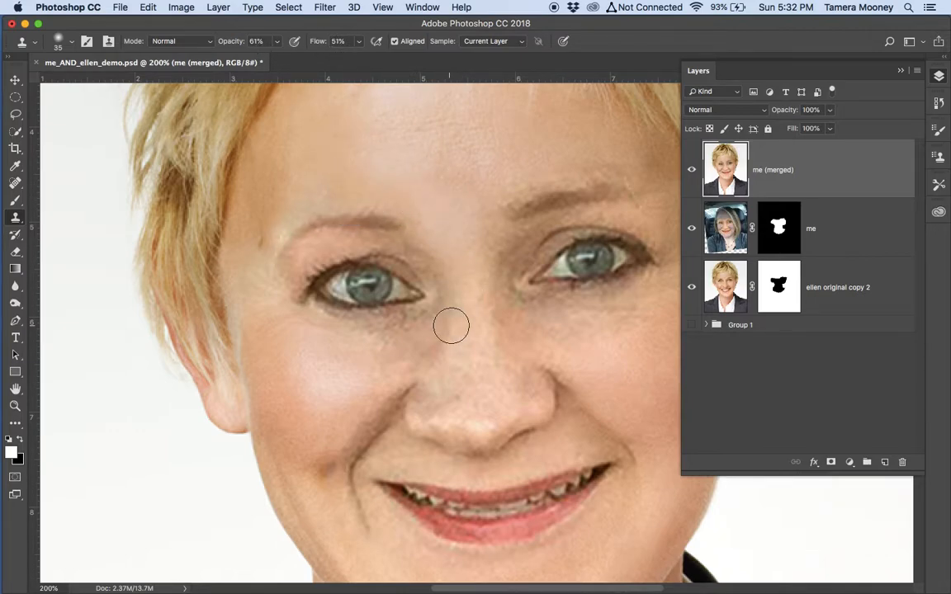
mouse_move(475, 372)
left_mouse_down()
mouse_move(475, 340)
mouse_move(486, 361)
mouse_move(393, 363)
mouse_move(427, 379)
mouse_move(418, 337)
mouse_move(385, 365)
mouse_move(428, 353)
mouse_move(375, 359)
mouse_move(421, 355)
left_mouse_up()
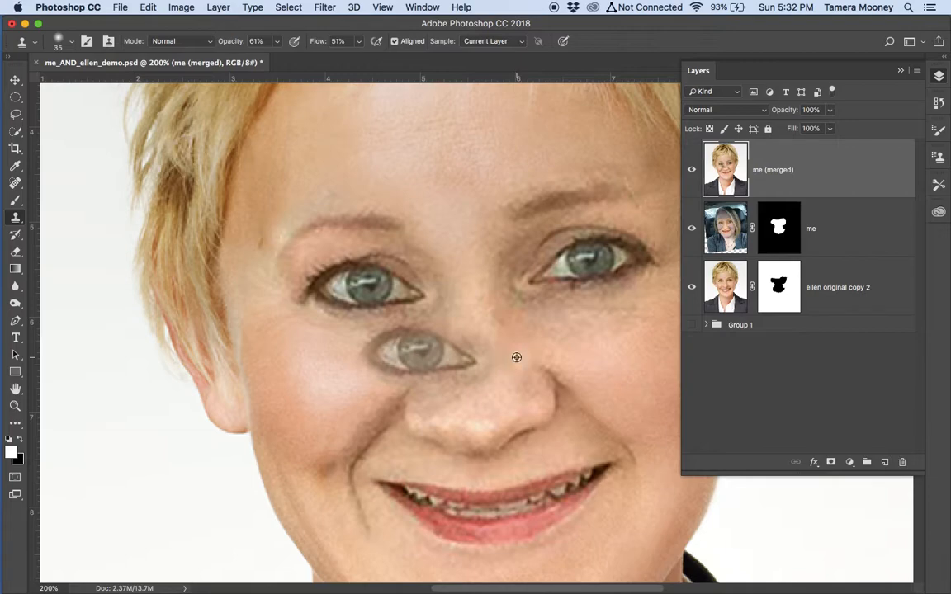
key("super+alt+z")
key("super+alt+z")
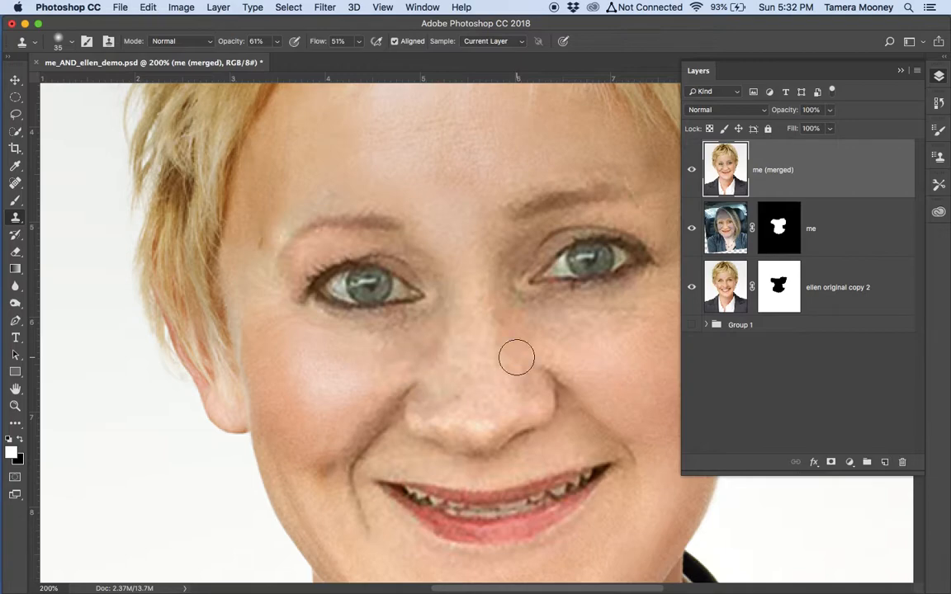
scroll(472, 288, "down", 3)
scroll(473, 289, "right", 3)
key("super+alt+z")
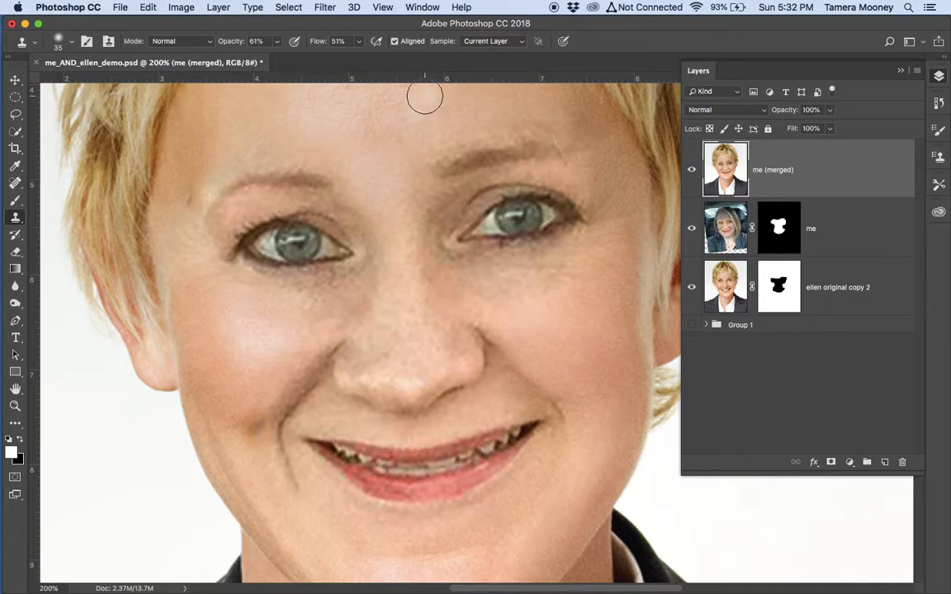
Try to clone forehead skin over the area above the right-side eyebrow, and undo the strokes.
scroll(416, 175, "up", 5)
scroll(417, 181, "down", 2)
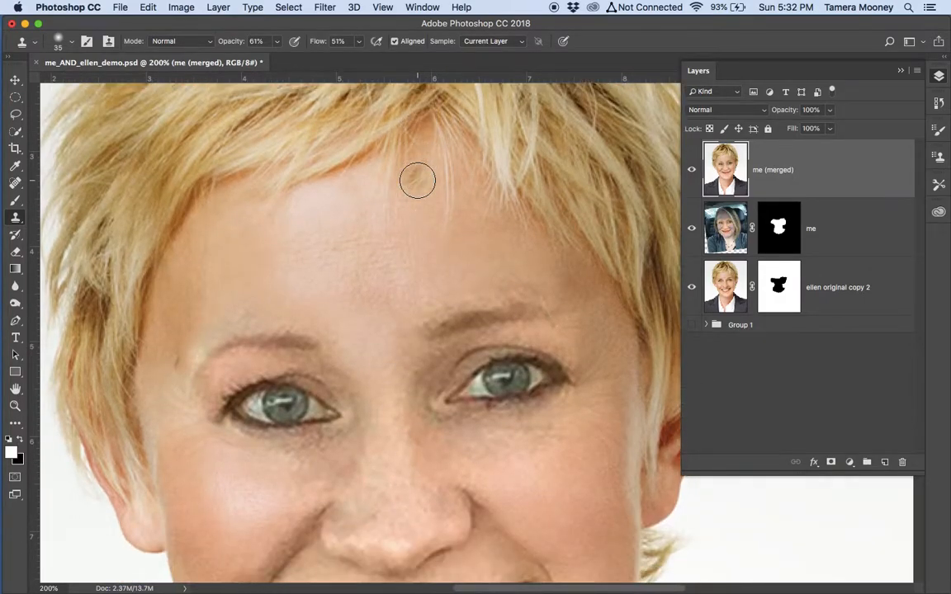
left_click(419, 277, "alt")
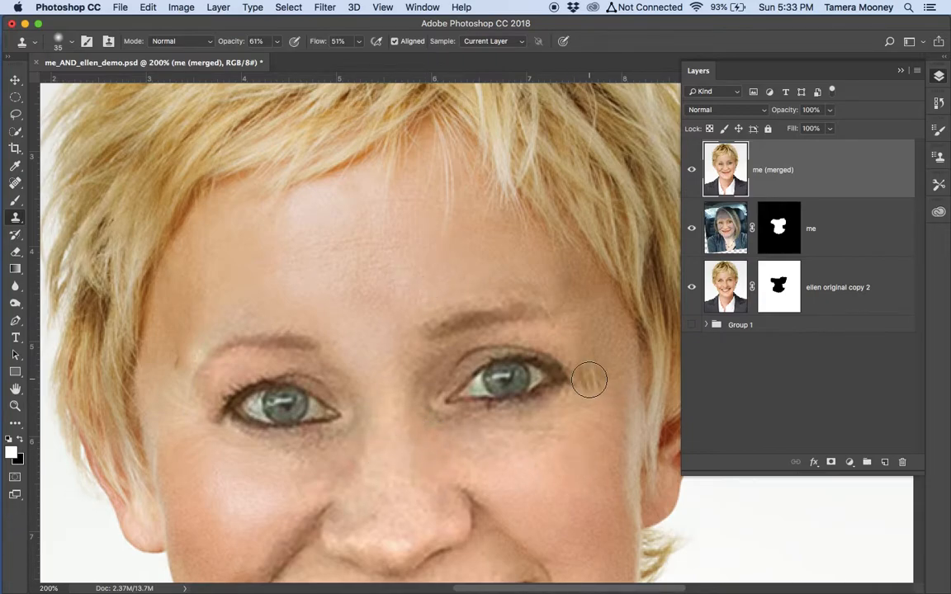
scroll(460, 285, "down", 1)
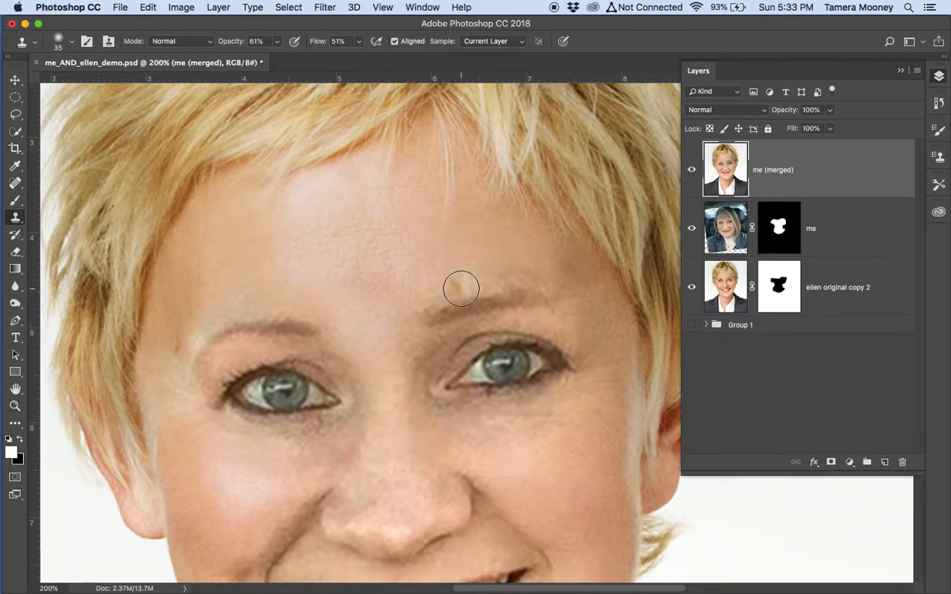
key("alt+super+z")
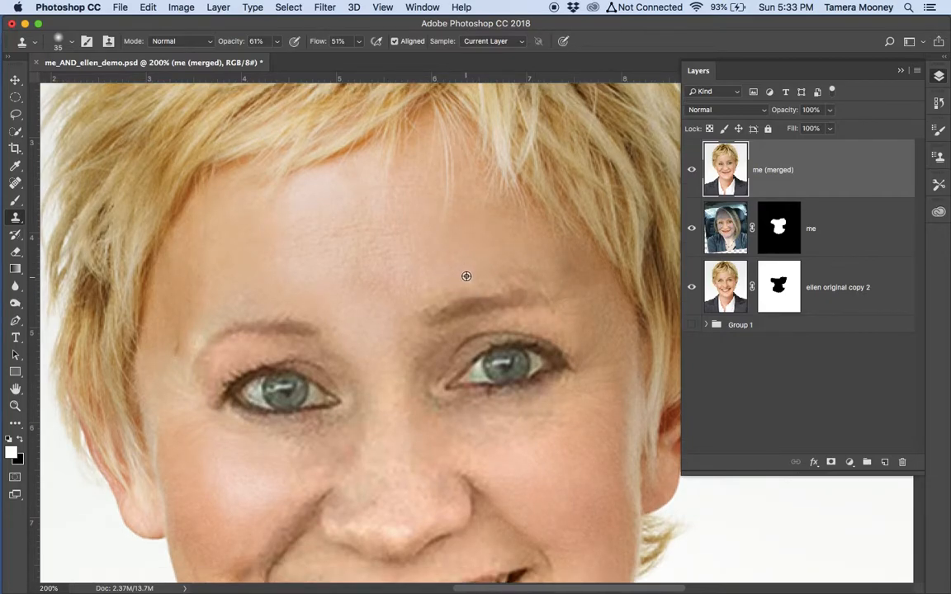
left_click(368, 284, "alt")
left_click_drag(438, 278, 513, 274)
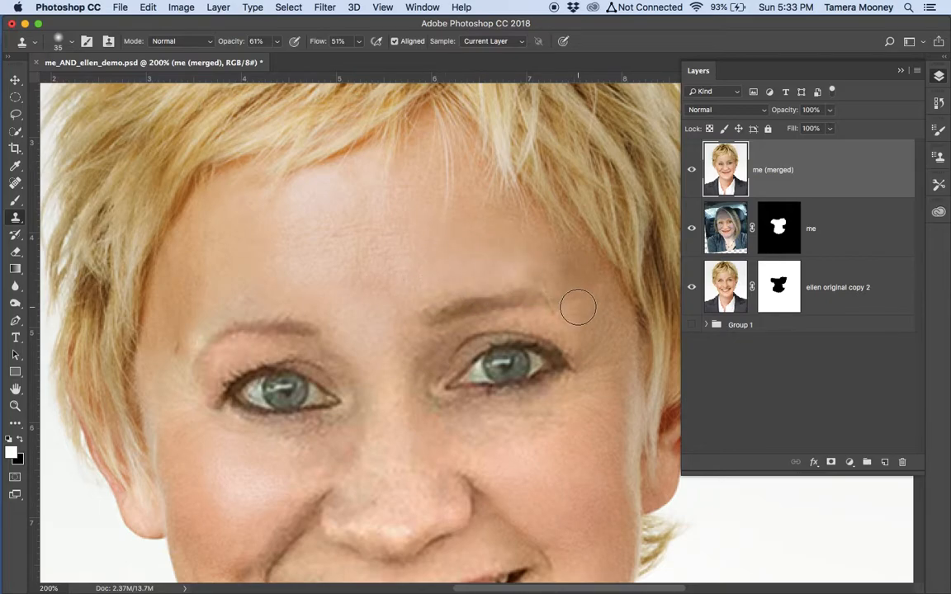
key("alt+super+z")
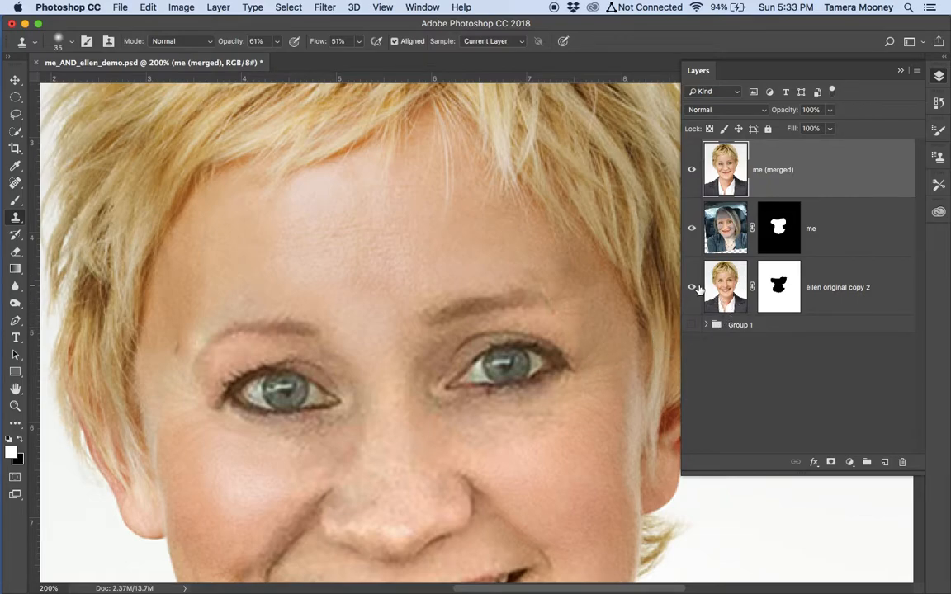
Hide the me (merged), me and ellen original copy 2 layers, and show and expand Group 1.
left_click_drag(692, 169, 691, 289)
left_click(692, 325)
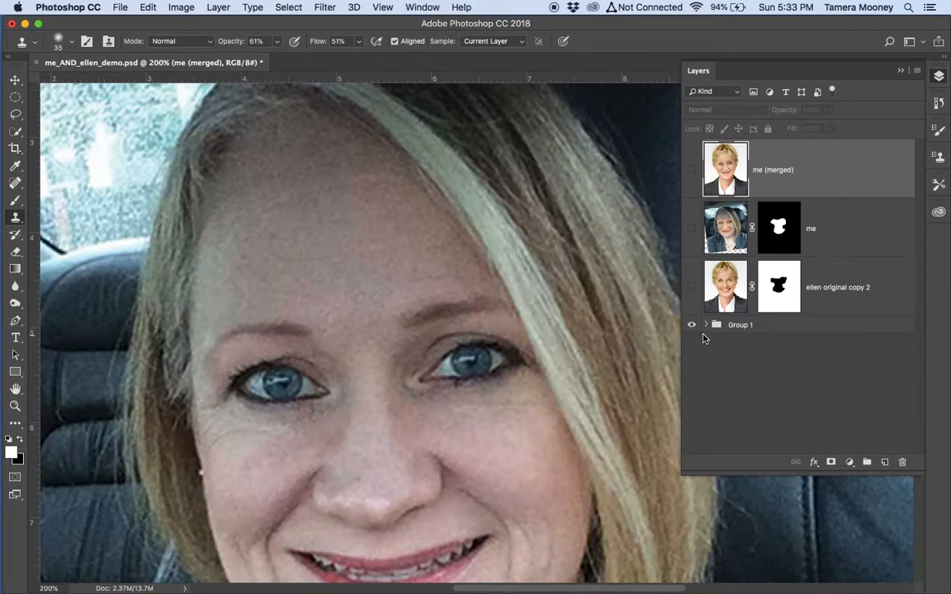
left_click(706, 325)
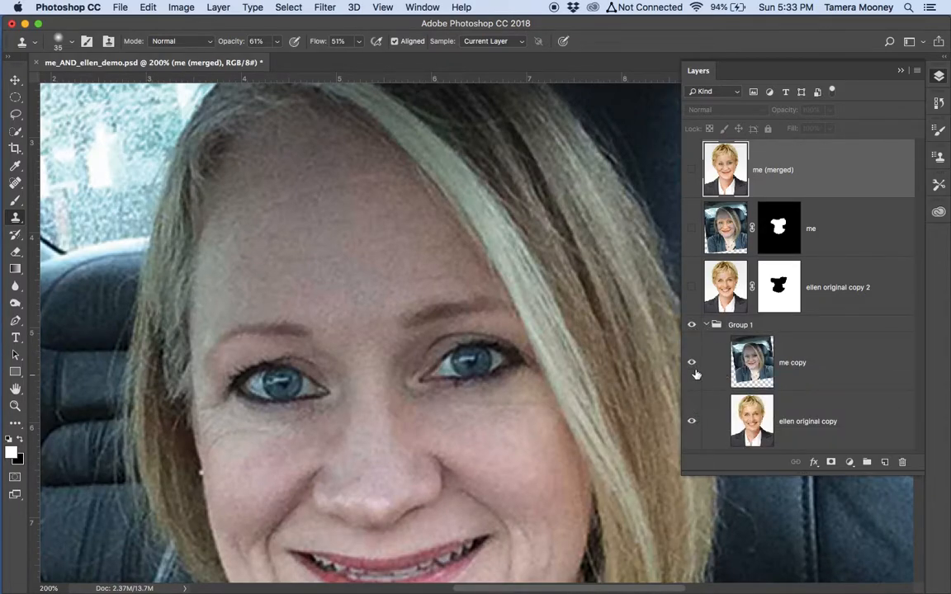
Compare the faces by toggling the visibility of the me copy, me and me (merged) layers.
left_click(693, 363)
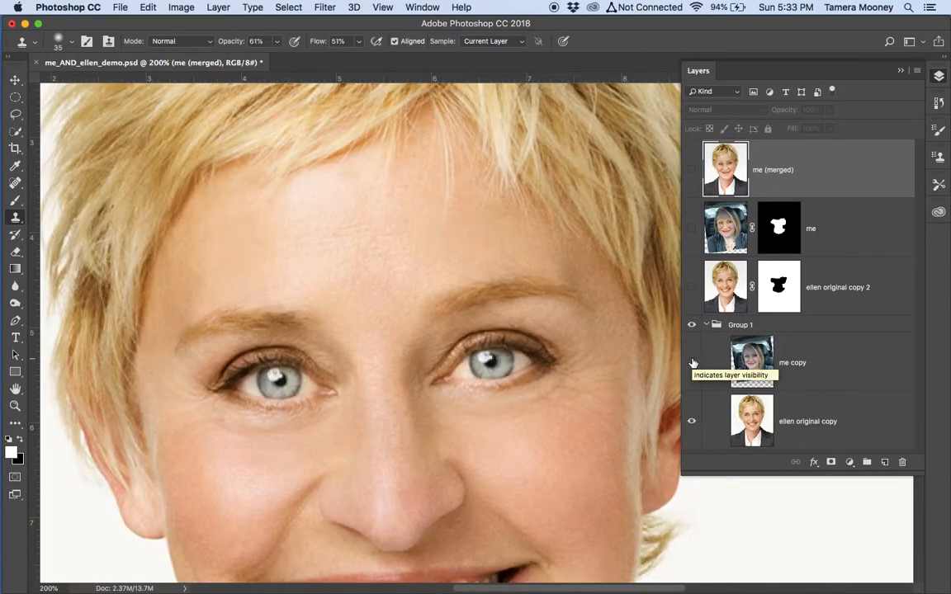
left_click(693, 363)
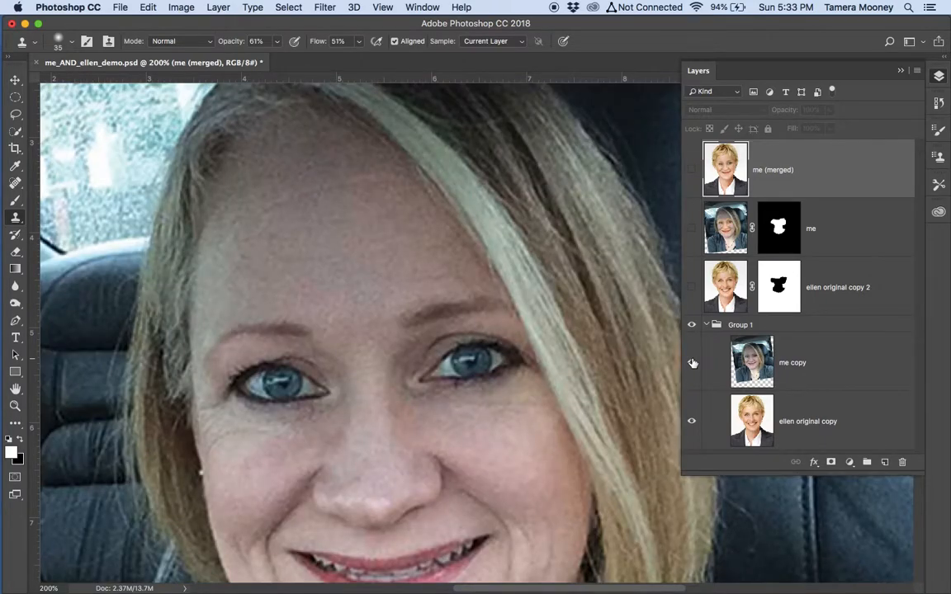
left_click(691, 230)
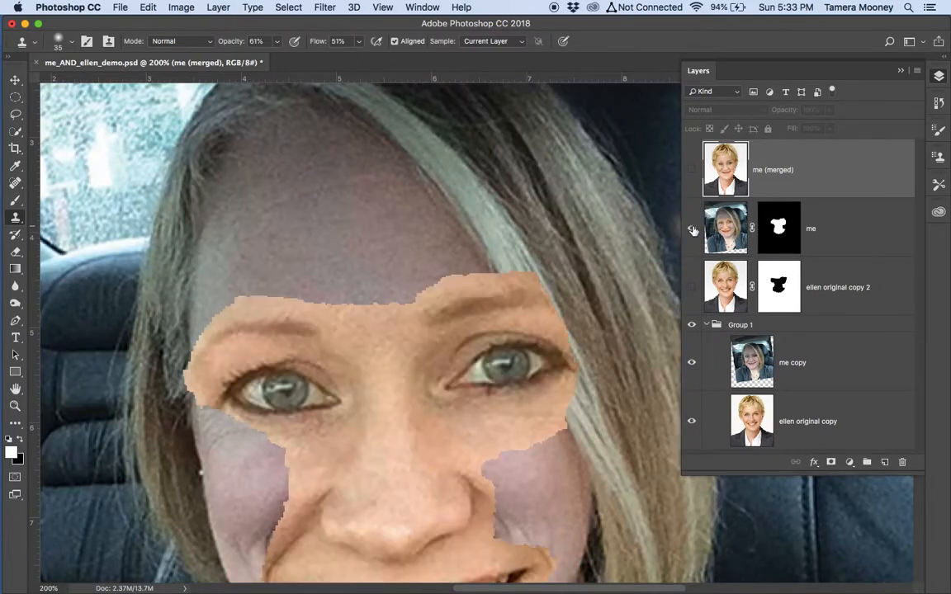
left_click(691, 230)
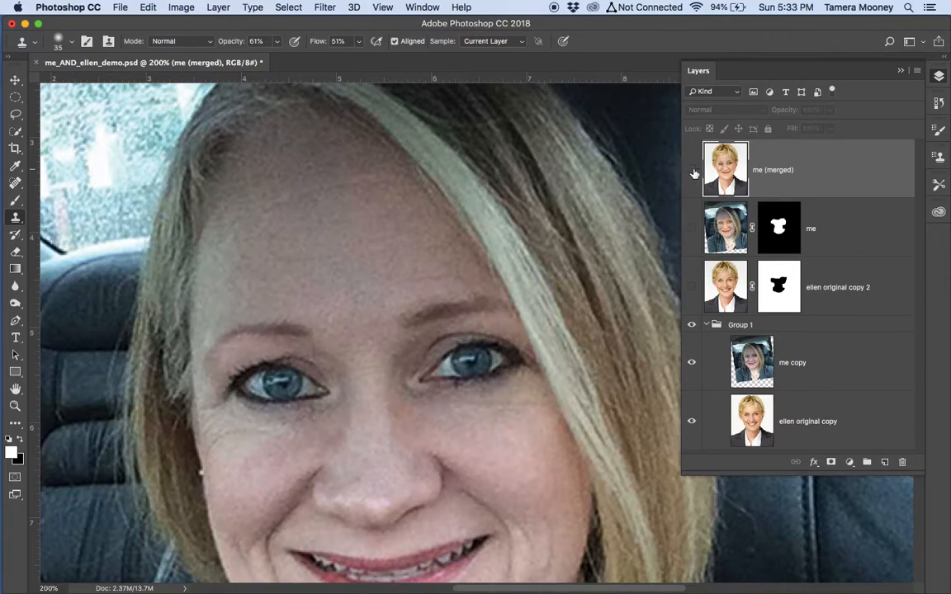
left_click(692, 170)
left_click(692, 171)
Hide me copy and make a Quick Selection of the right-side eyebrow on the ellen original copy layer.
left_click(691, 363)
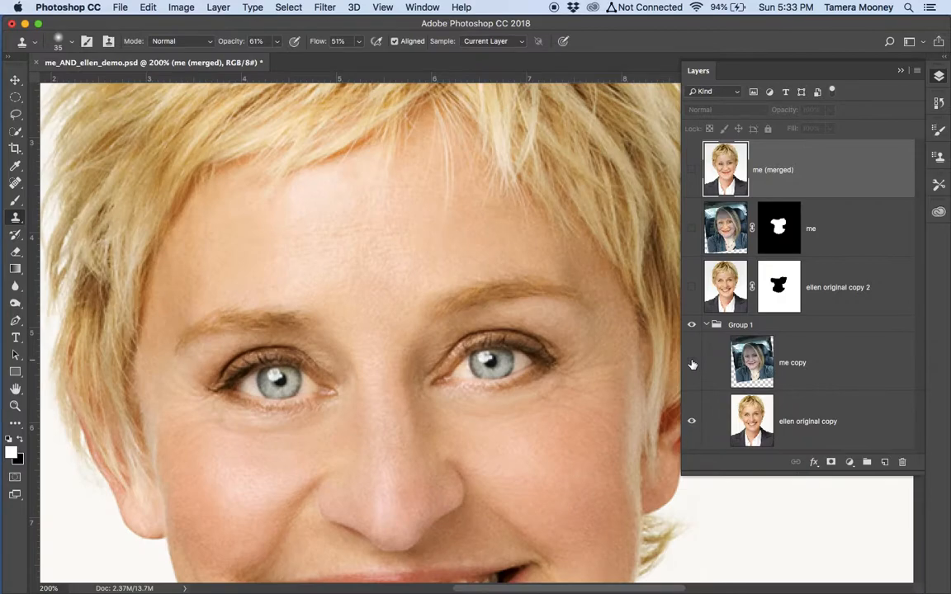
left_click(799, 434)
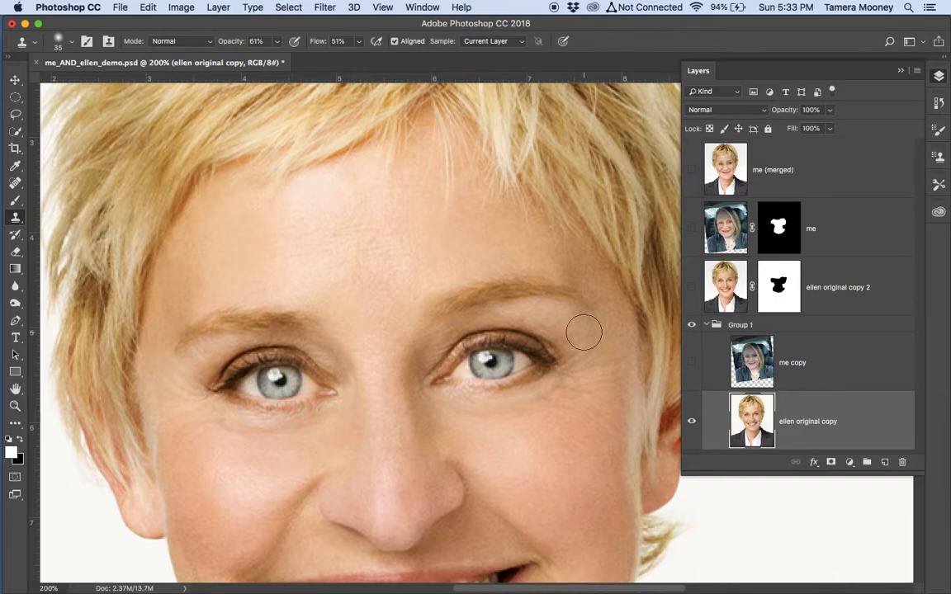
left_click(15, 130)
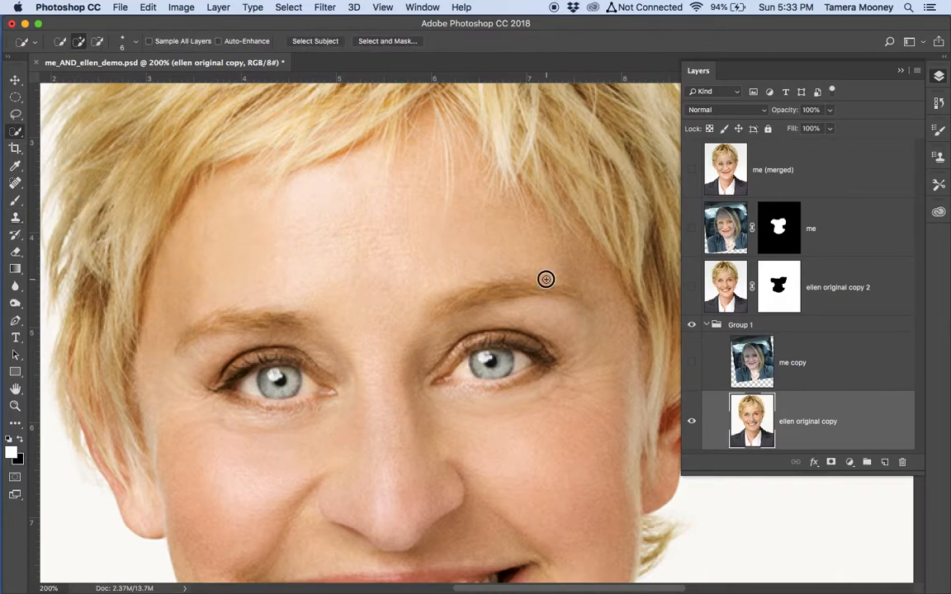
mouse_move(527, 278)
left_mouse_down()
mouse_move(517, 282)
mouse_move(584, 305)
mouse_move(504, 291)
mouse_move(438, 312)
left_mouse_up()
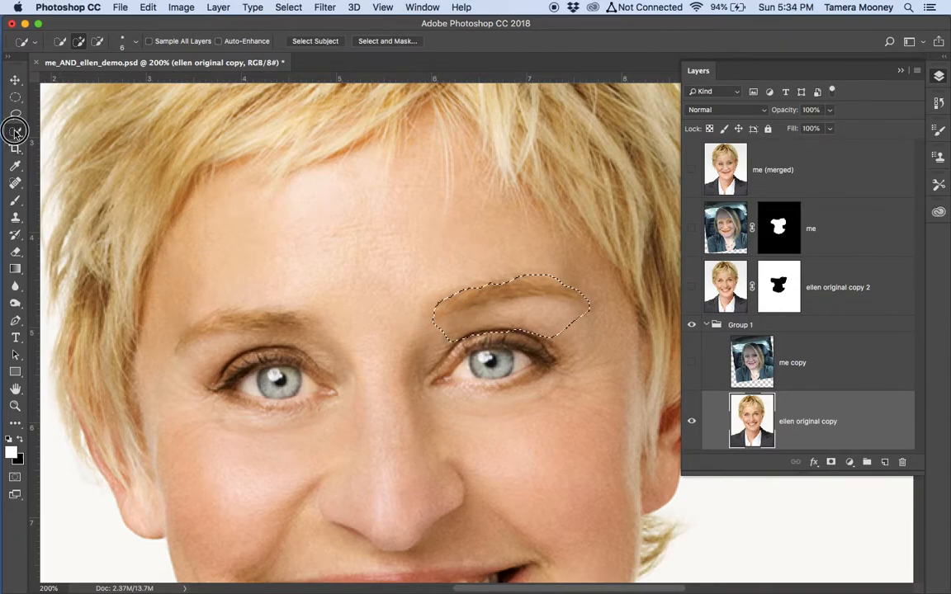
Subtract the eyelid skin below the brow so that only the right-side eyebrow is selected.
left_click(15, 131)
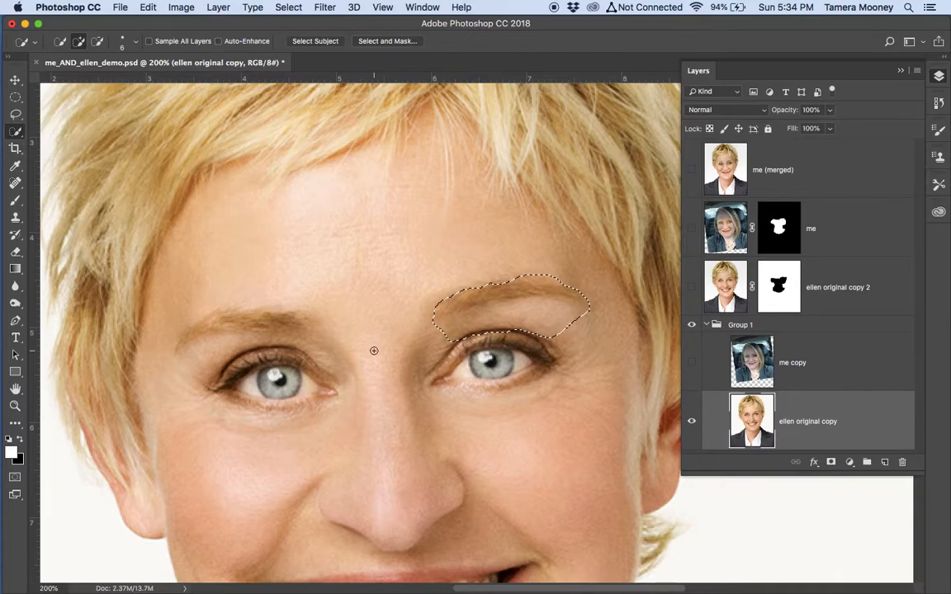
key("alt")
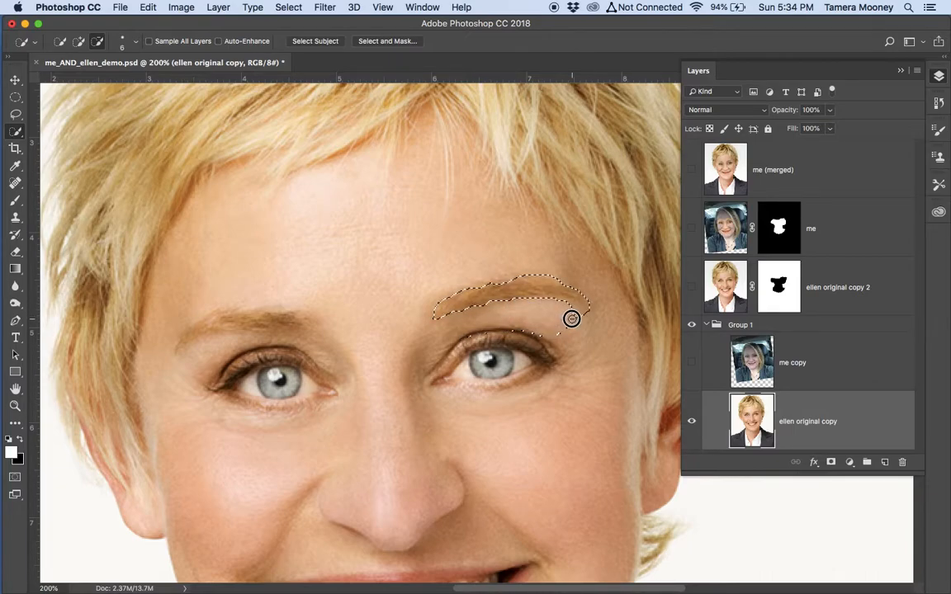
left_click_drag(550, 336, 467, 339)
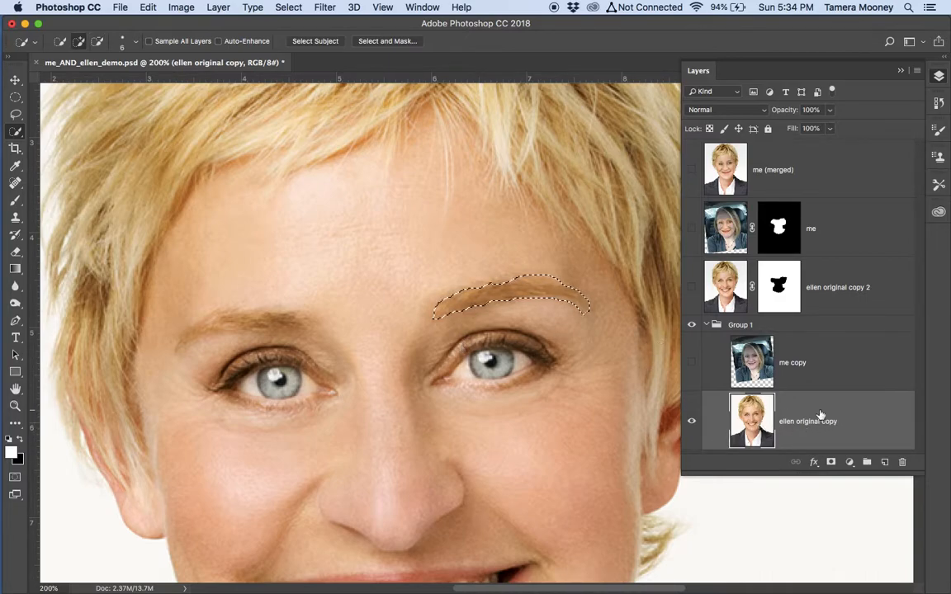
Copy the selected eyebrow to a new layer above me (merged), hide Group 1 and show me (merged).
key("ctrl+j")
left_click_drag(805, 418, 780, 162)
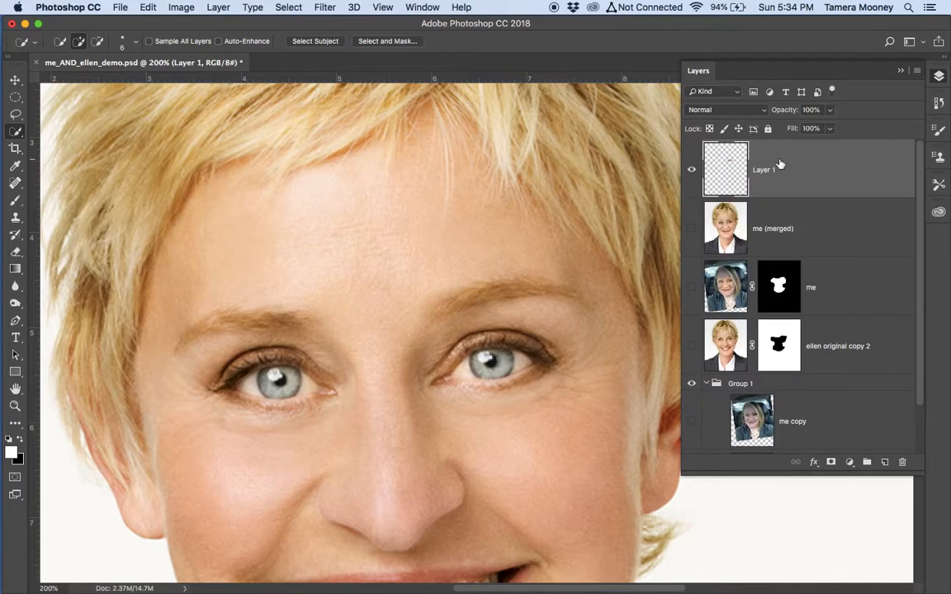
left_click(692, 385)
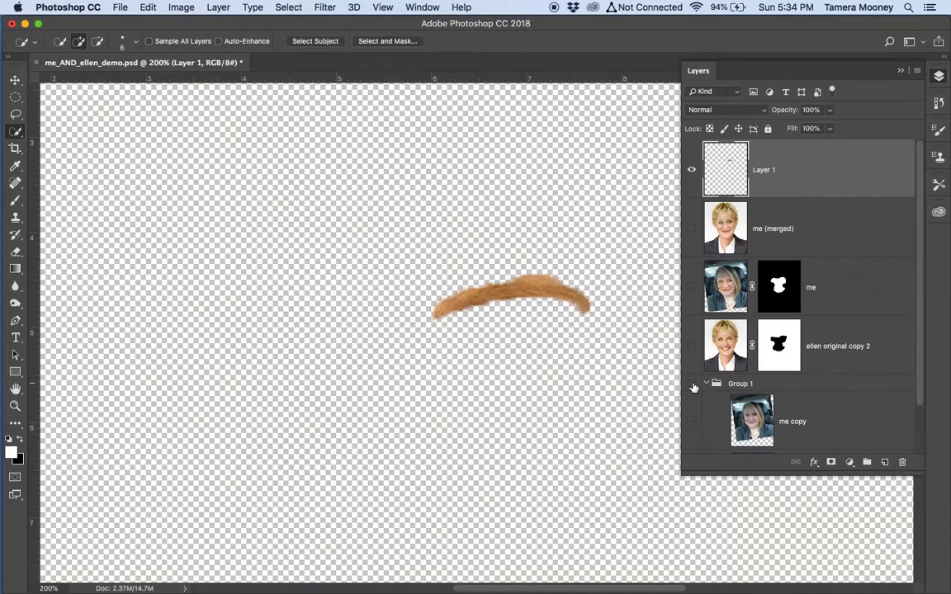
left_click(691, 229)
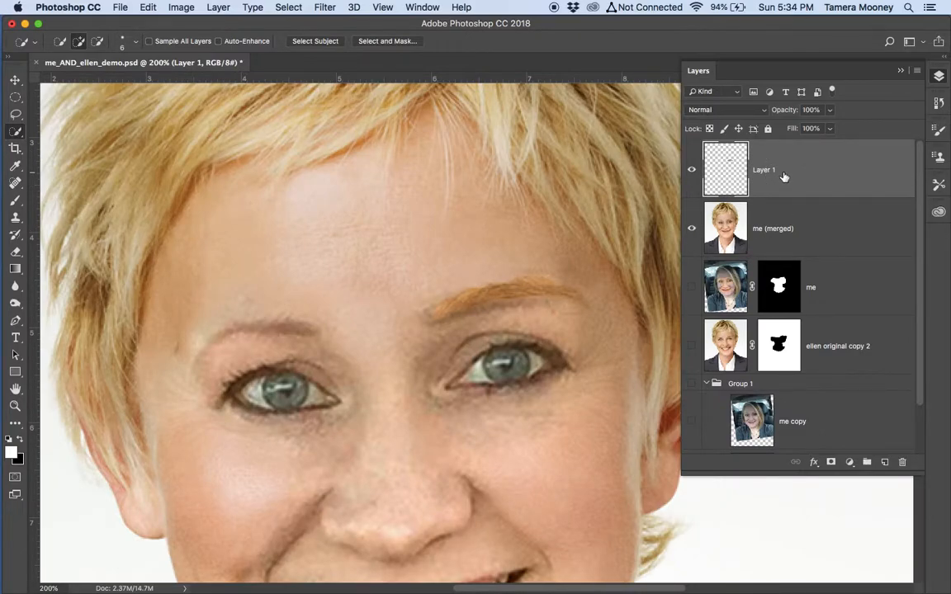
Transform the copied eyebrow to sit over the merged face's right-side brow, rotated about -4.5 degrees.
key("super+t")
left_click_drag(528, 299, 524, 307)
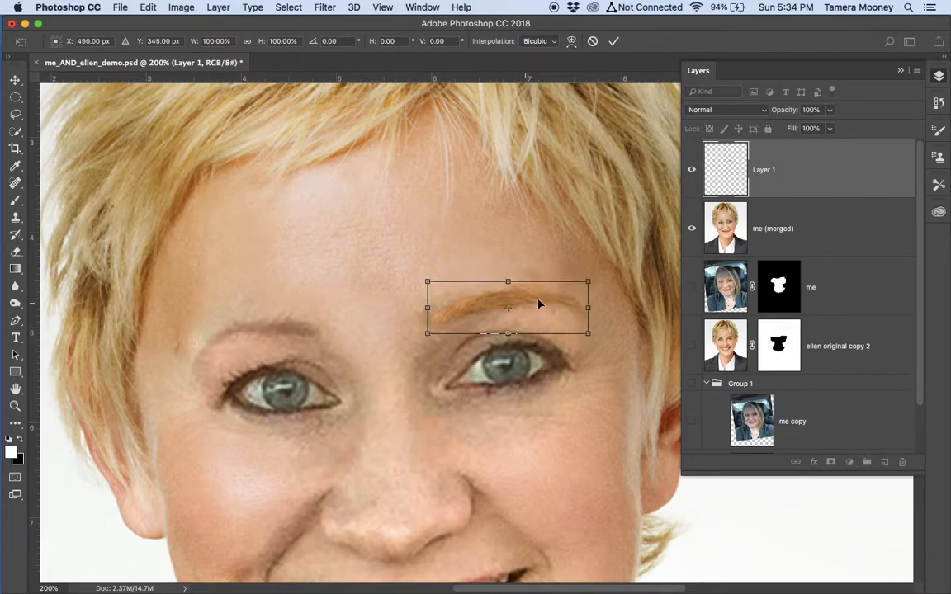
left_click_drag(601, 264, 584, 266)
left_click_drag(535, 302, 531, 301)
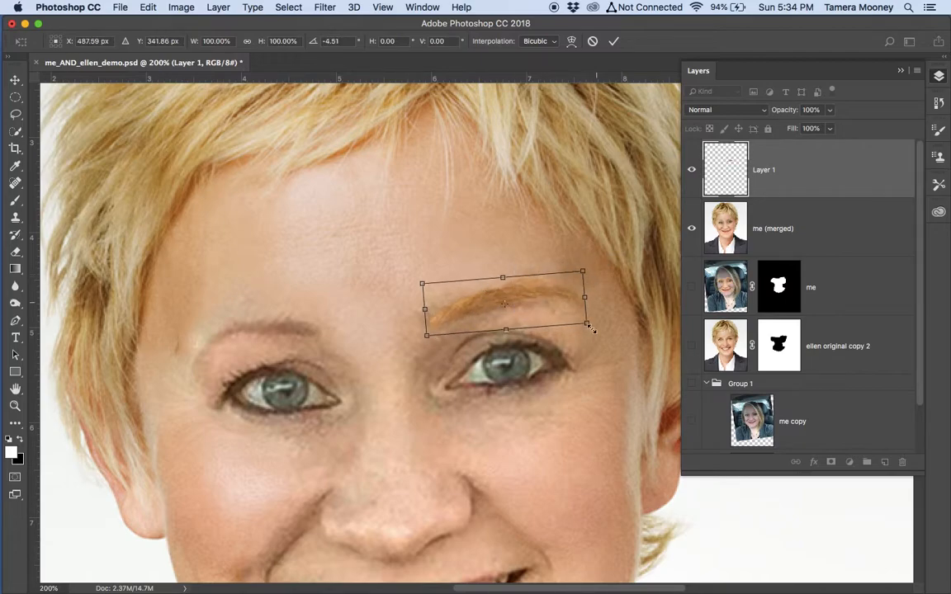
key("Return")
key("w")
Lower the opacity of the copied eyebrow layer to 72% to blend it with the merged face.
key("super+1")
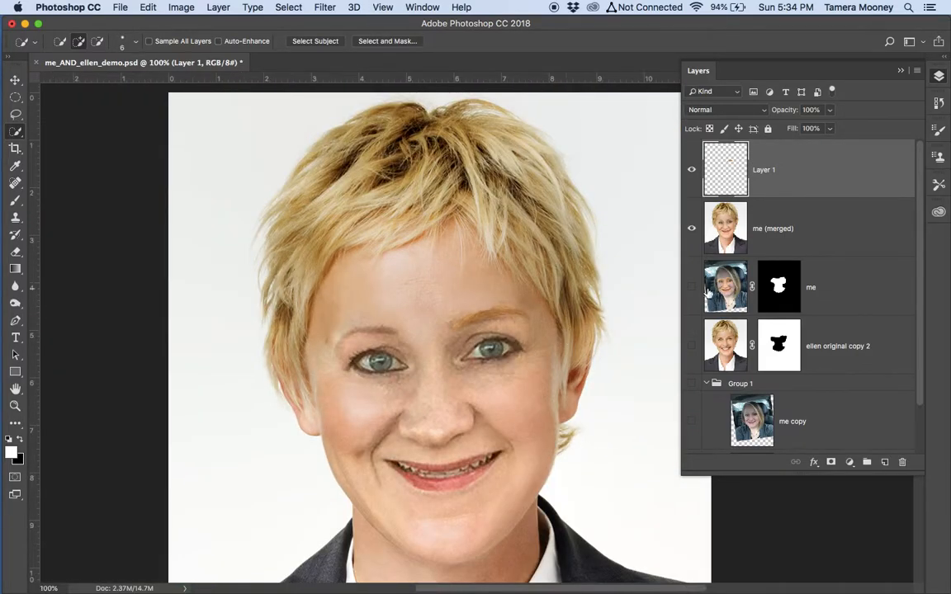
mouse_move(788, 116)
left_mouse_down()
mouse_move(794, 109)
mouse_move(777, 115)
left_mouse_up()
key("super+equal")
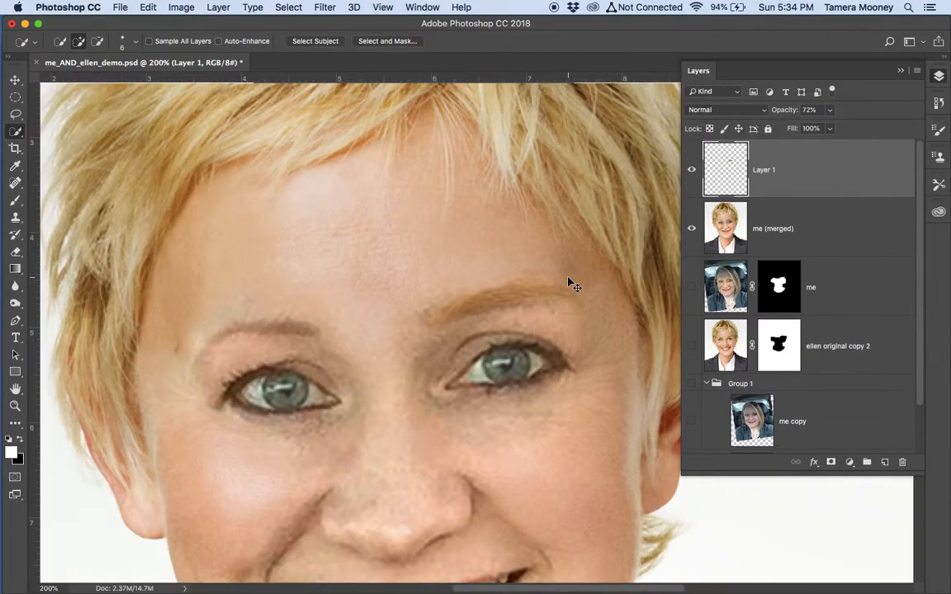
Hide Layer 1, me (merged) and me copy, and show Group 1 so that only ellen original copy is displayed.
key("super+minus")
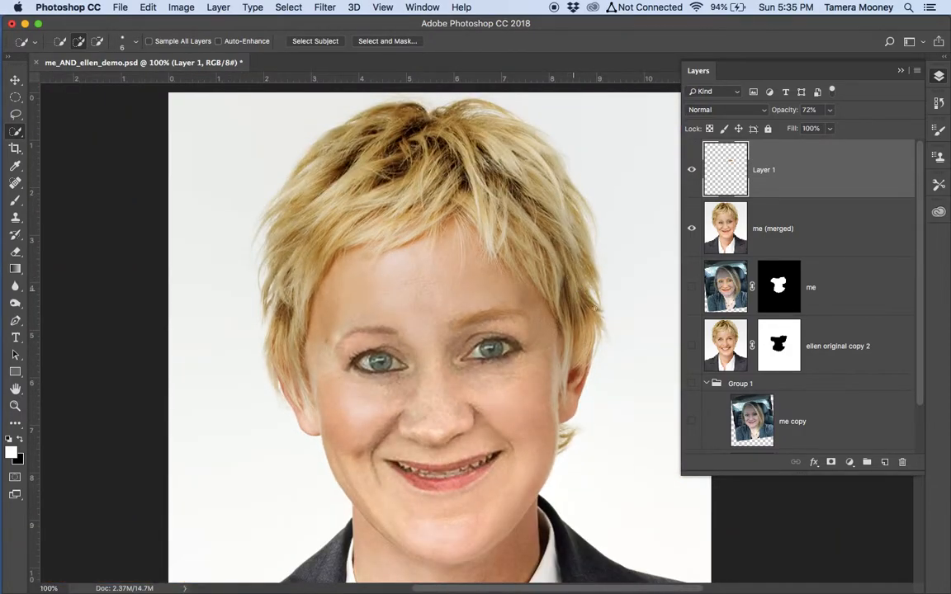
scroll(687, 361, "down", 2)
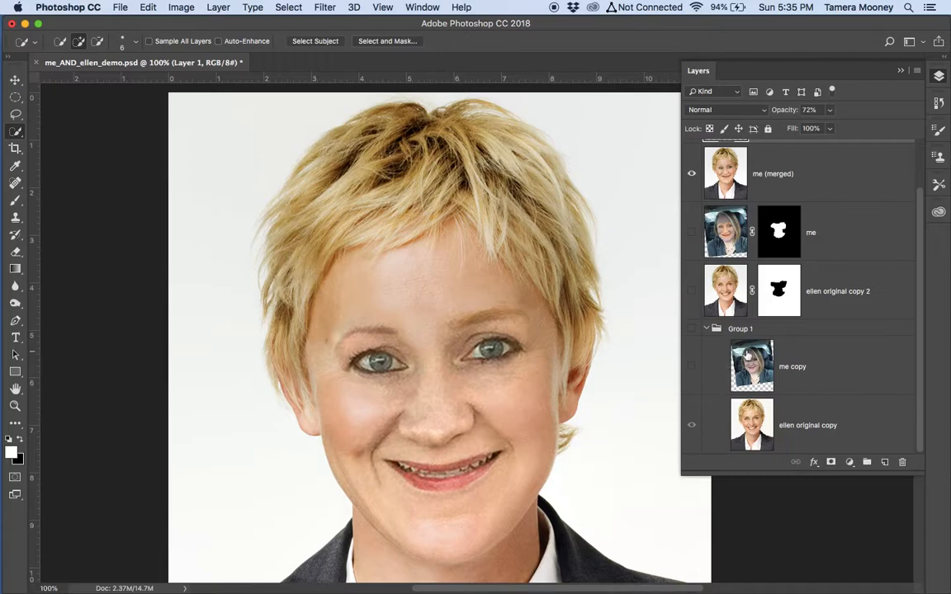
left_click(693, 366)
scroll(700, 256, "up", 2)
left_click(693, 228)
left_click(693, 170)
scroll(715, 216, "down", 2)
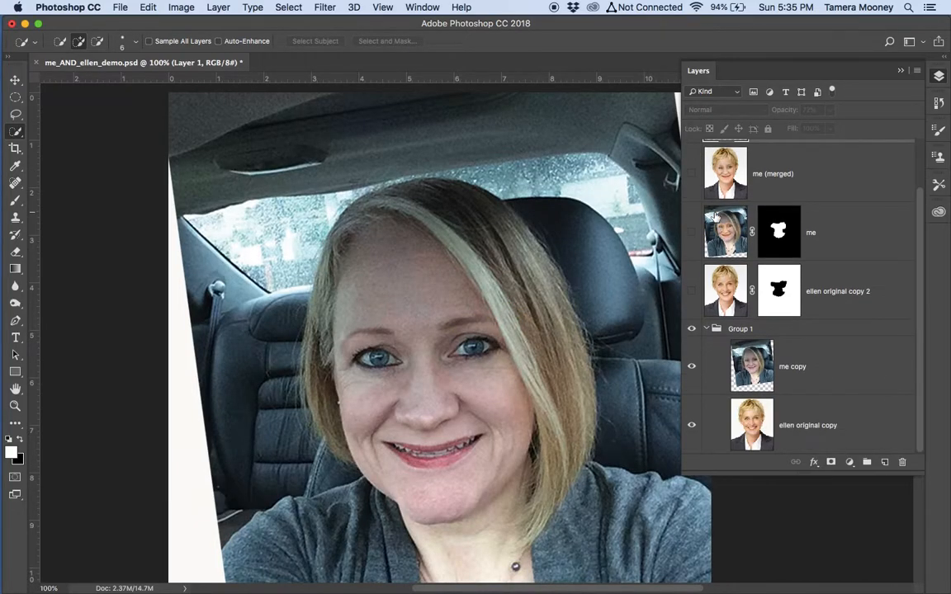
left_click(692, 367)
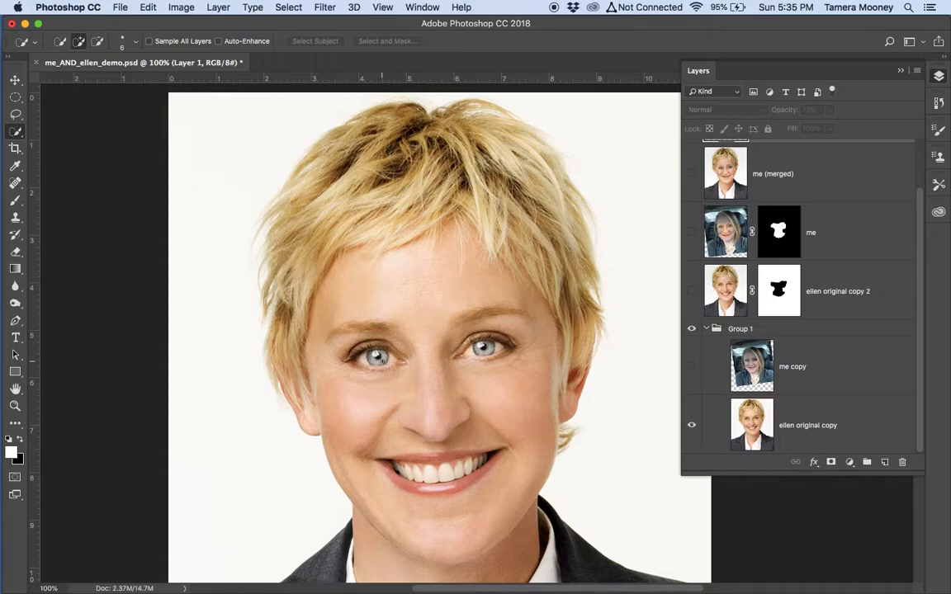
Quick-select the irises of both eyes on ellen original copy and copy them to a new layer.
left_click(816, 428)
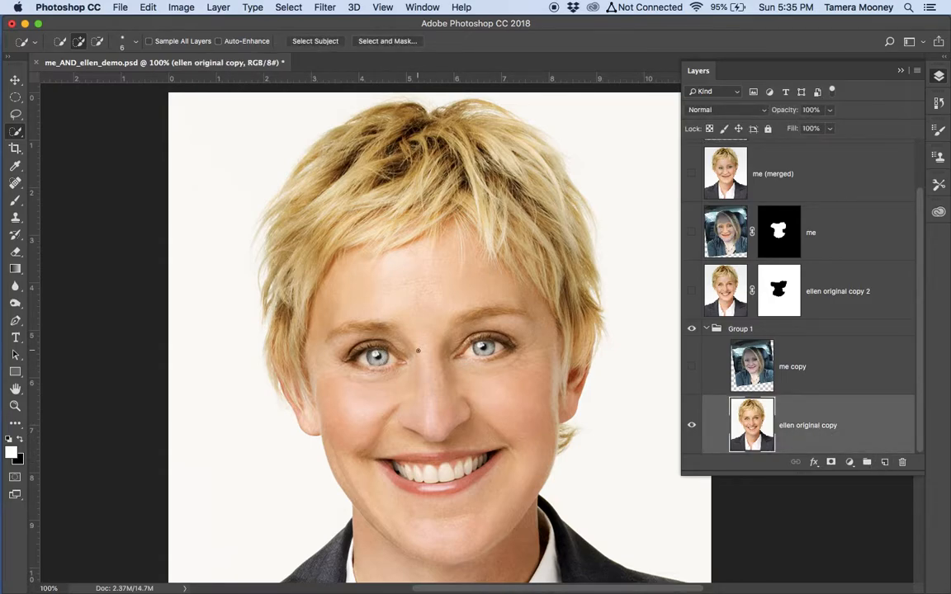
left_click(375, 356)
left_click(483, 345)
key("super+j")
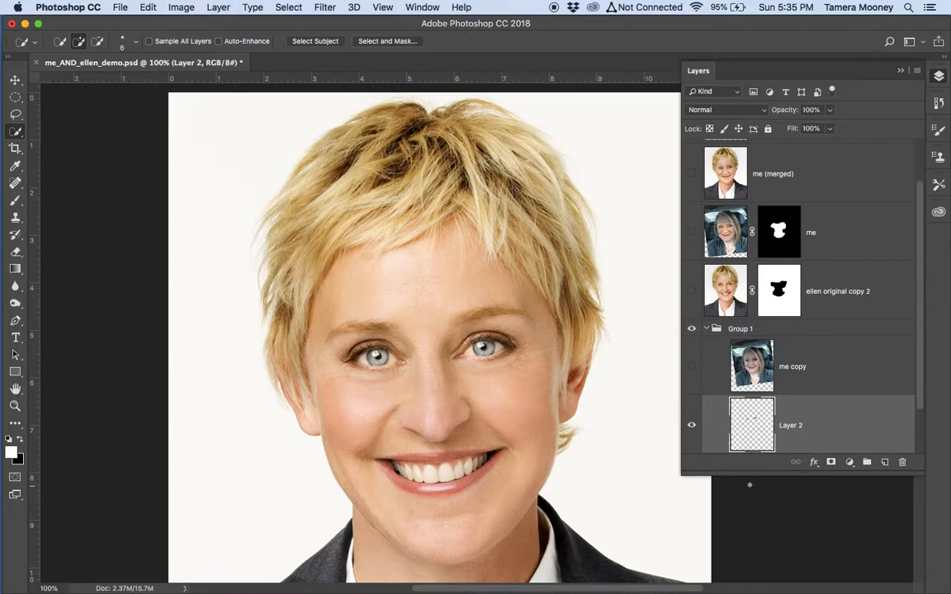
Hide ellen original copy, move the copied eyes layer directly above me (merged) and show me (merged).
left_click_drag(751, 473, 741, 569)
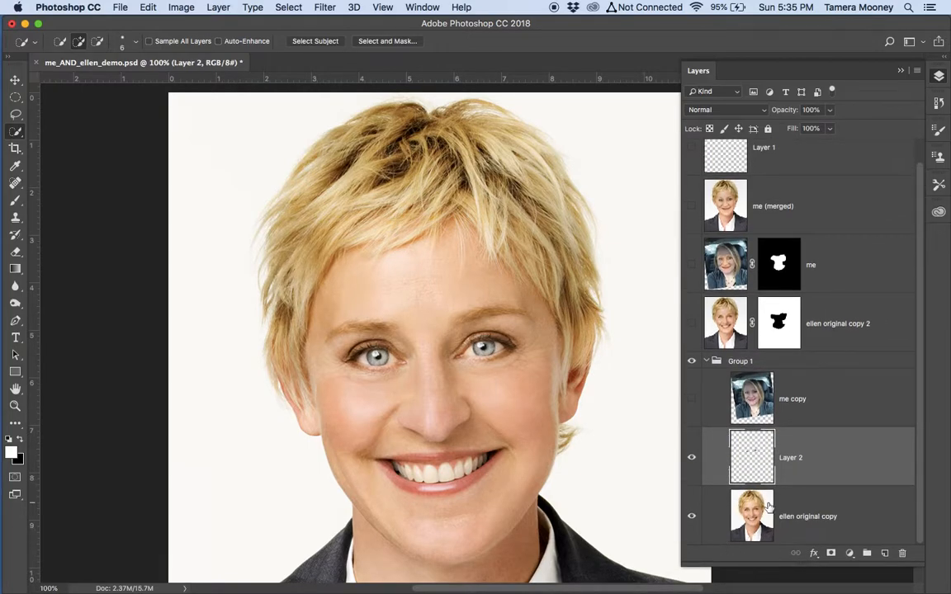
left_click(691, 517)
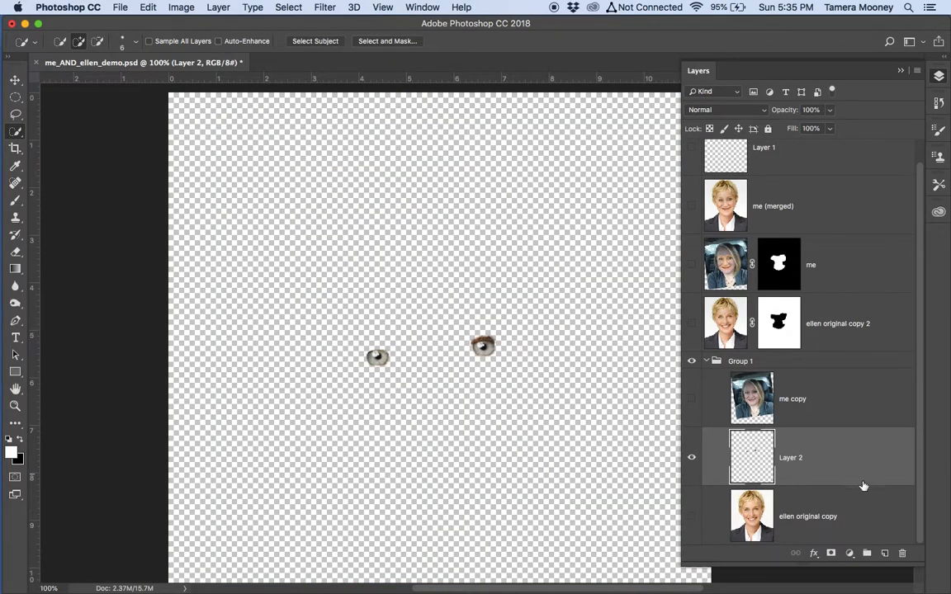
left_click_drag(834, 461, 809, 186)
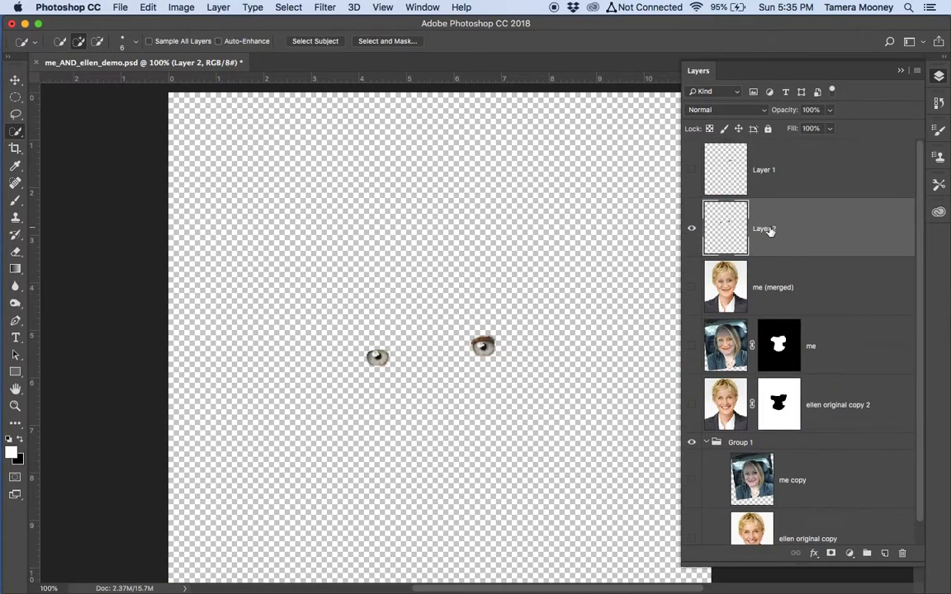
left_click(691, 288)
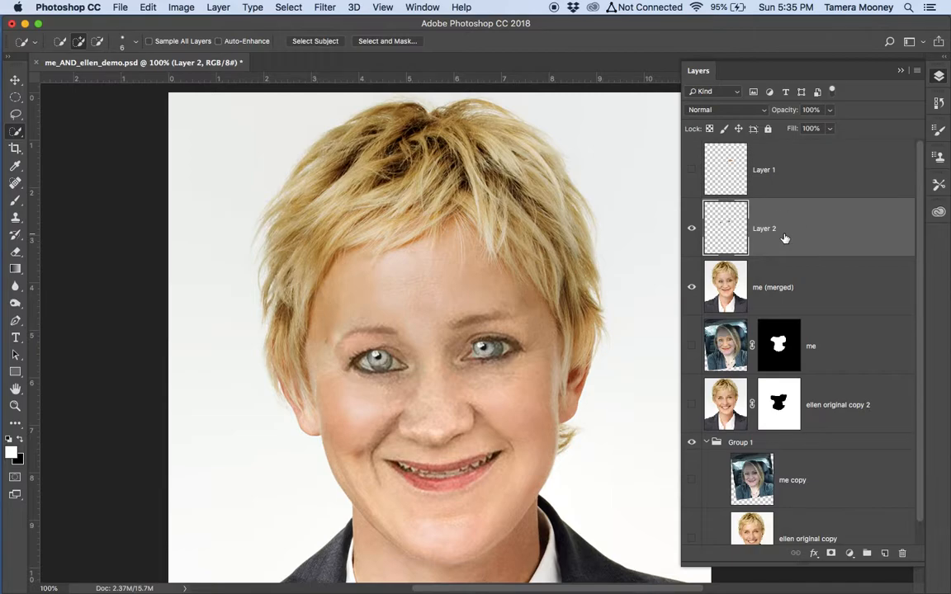
Transform the copied eyes to fit over the merged face's eyes, scaled to about 105.56% wide and 106% high.
key("super+t")
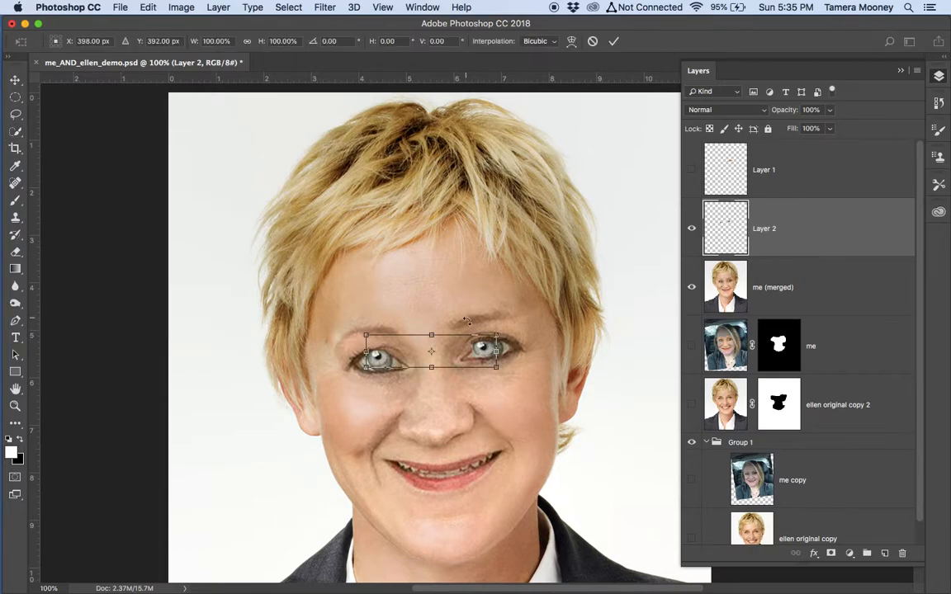
left_click_drag(482, 350, 489, 353)
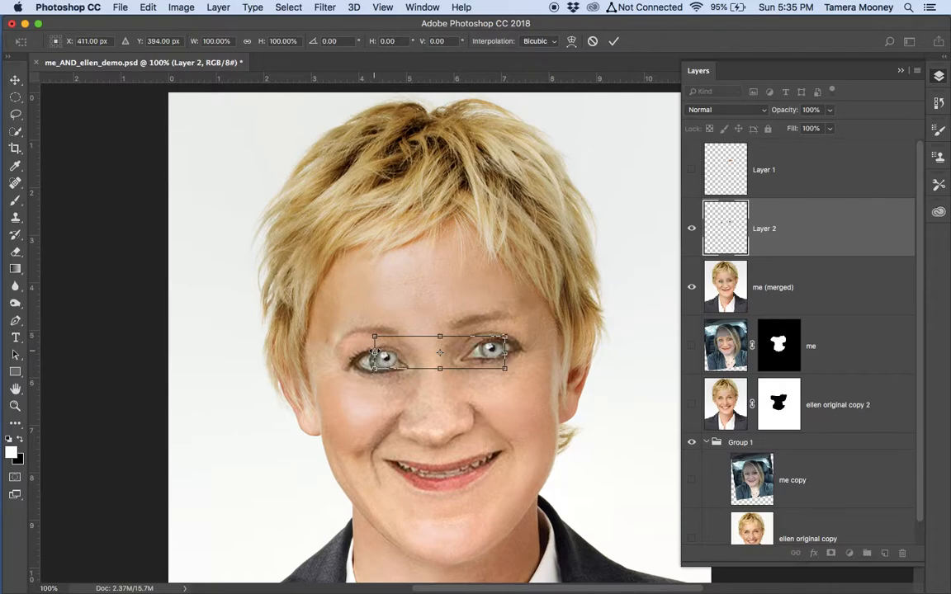
left_click_drag(374, 367, 368, 375)
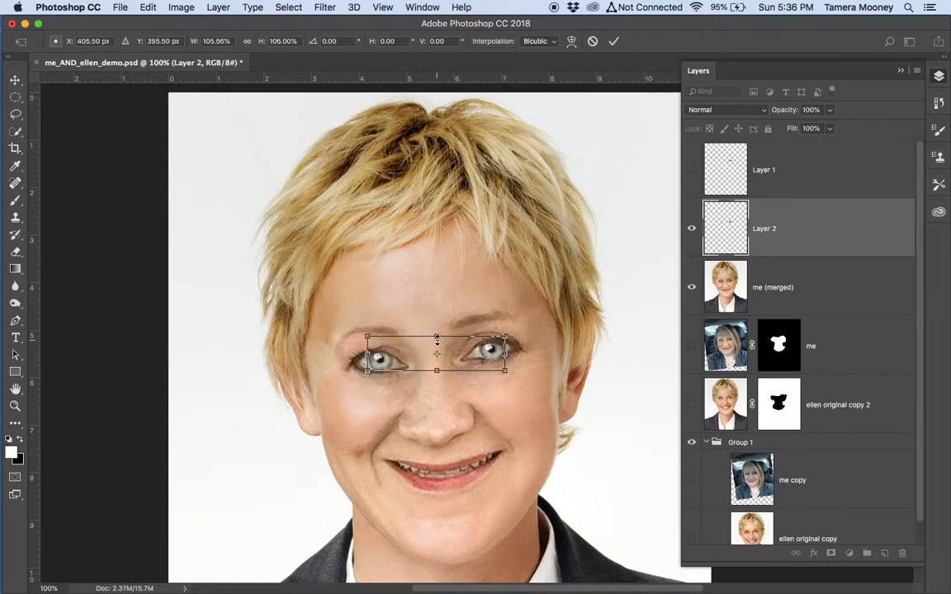
key("Return")
key("w")
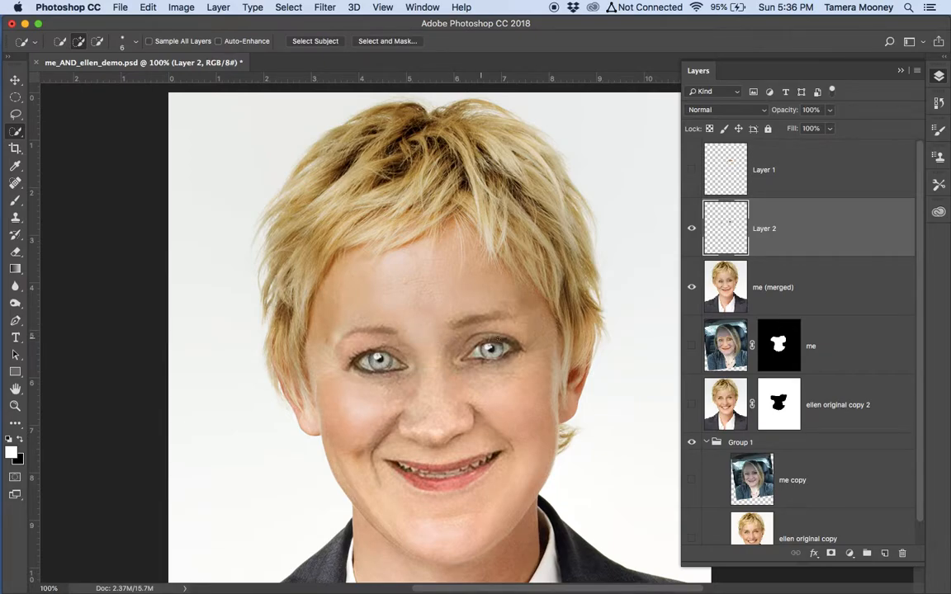
Add a layer mask to the copied eyes layer, invert it to black, and set the Brush size to 20.
left_click(831, 555)
key("super+i")
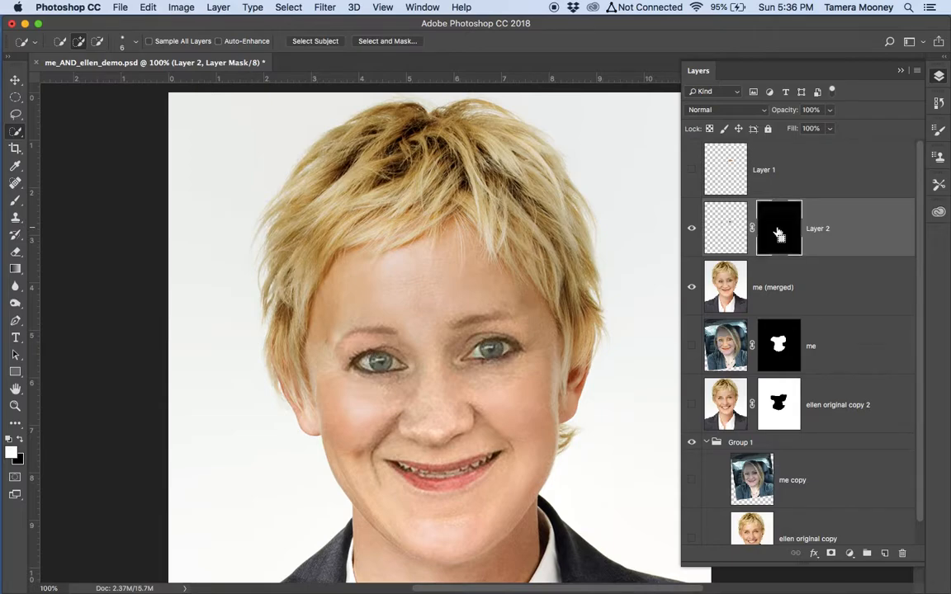
key("super+plus")
key("super+plus")
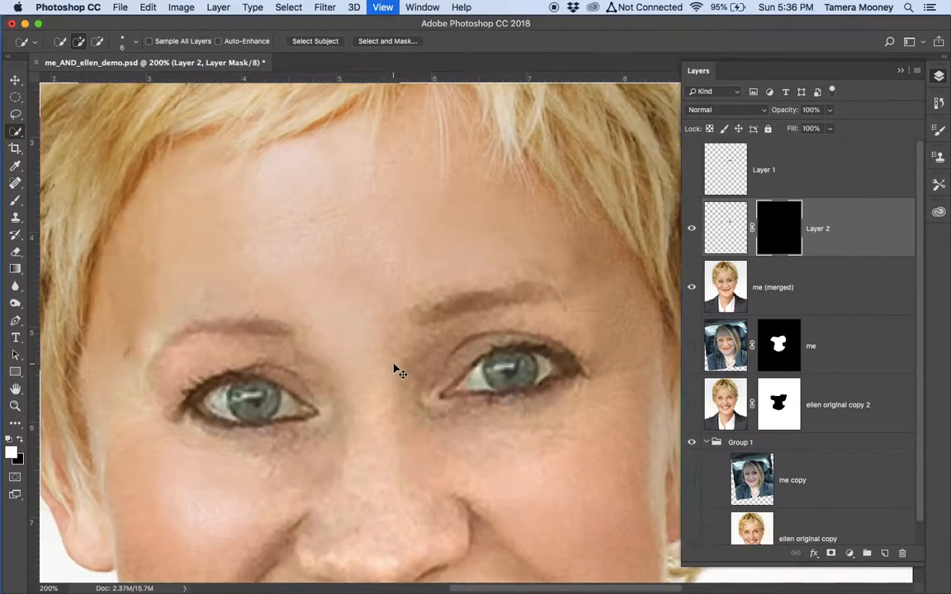
key("b")
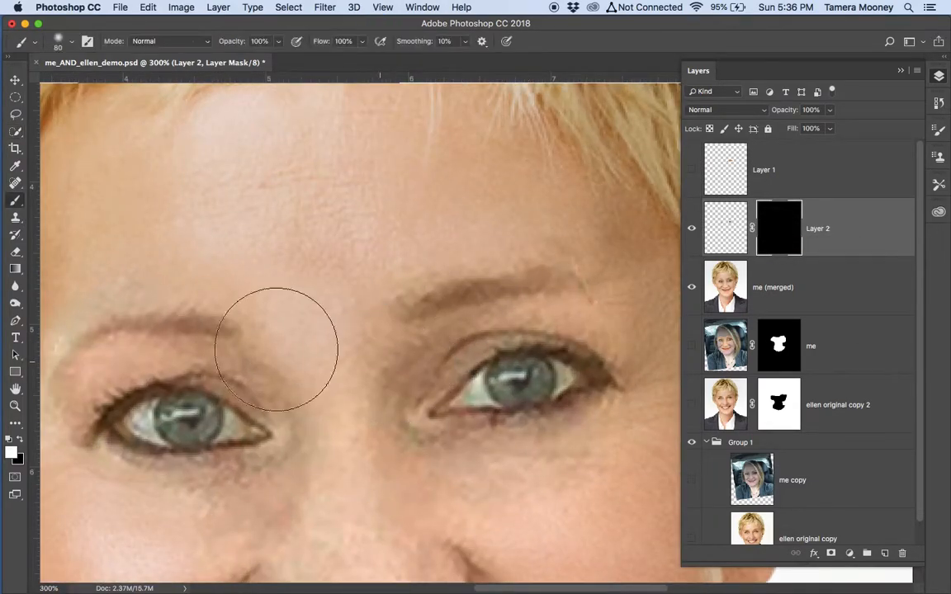
key("bracketleft")
key("bracketleft")
key("bracketleft")
key("bracketleft")
key("bracketleft")
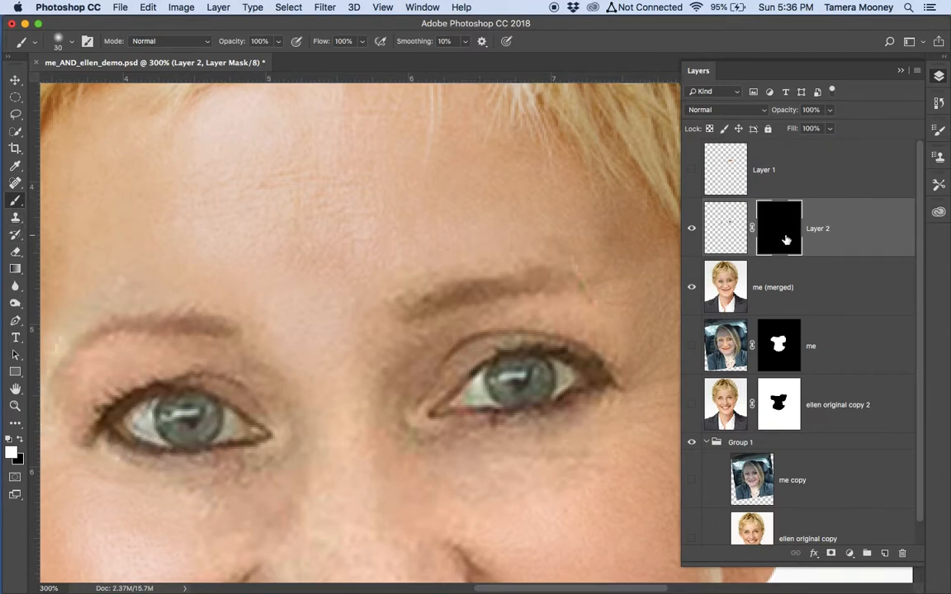
key("bracketleft")
key("bracketleft")
Try to reveal the copied irises by painting white on the mask over both eyes at 100% brush opacity.
left_click(185, 411)
left_click(185, 413)
left_click_drag(185, 413, 191, 426)
left_click_drag(194, 413, 182, 421)
mouse_move(527, 377)
left_mouse_down()
mouse_move(516, 375)
mouse_move(530, 393)
left_mouse_up()
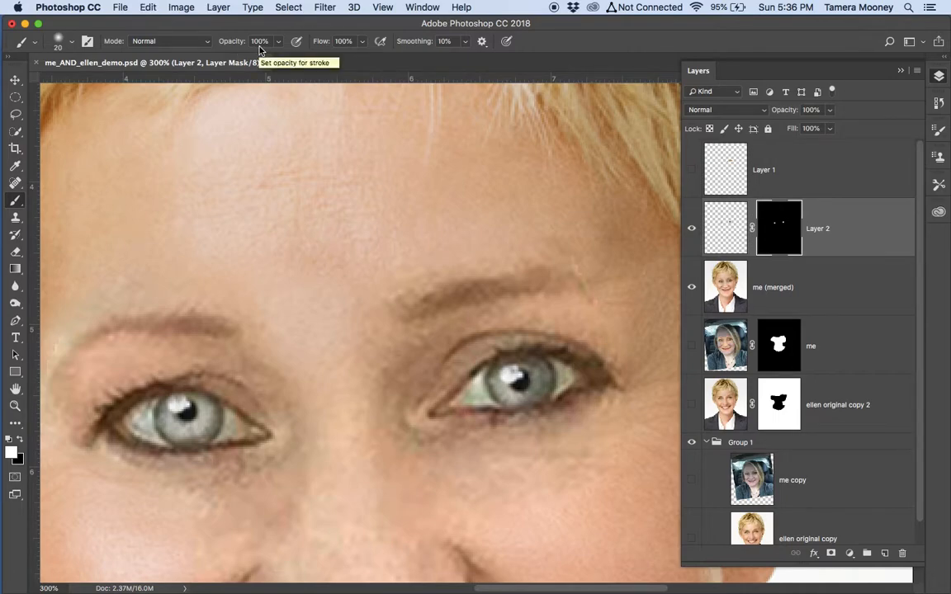
Undo the full-opacity mask strokes over both eyes.
key("super+z")
key("super+z")
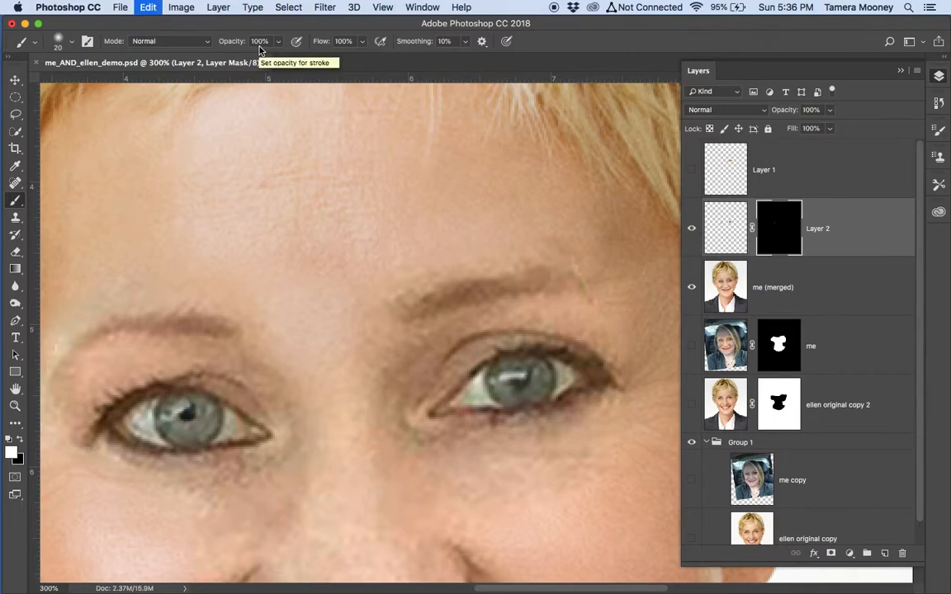
key("alt+super+z")
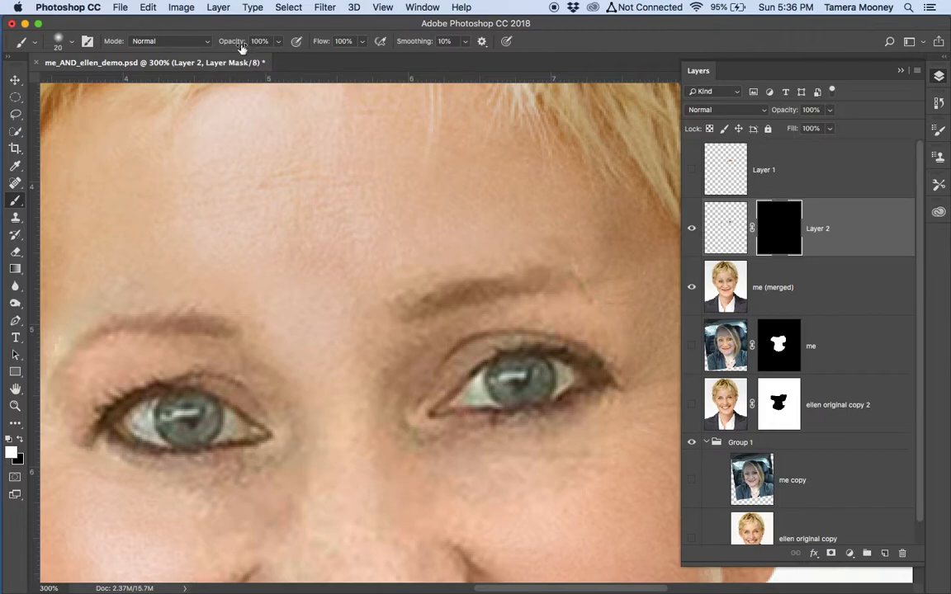
Paint white on the mask over both pupils and irises with the brush at 50% opacity and 50% flow.
key("5")
left_click(183, 417)
left_click(197, 417)
left_click(184, 414)
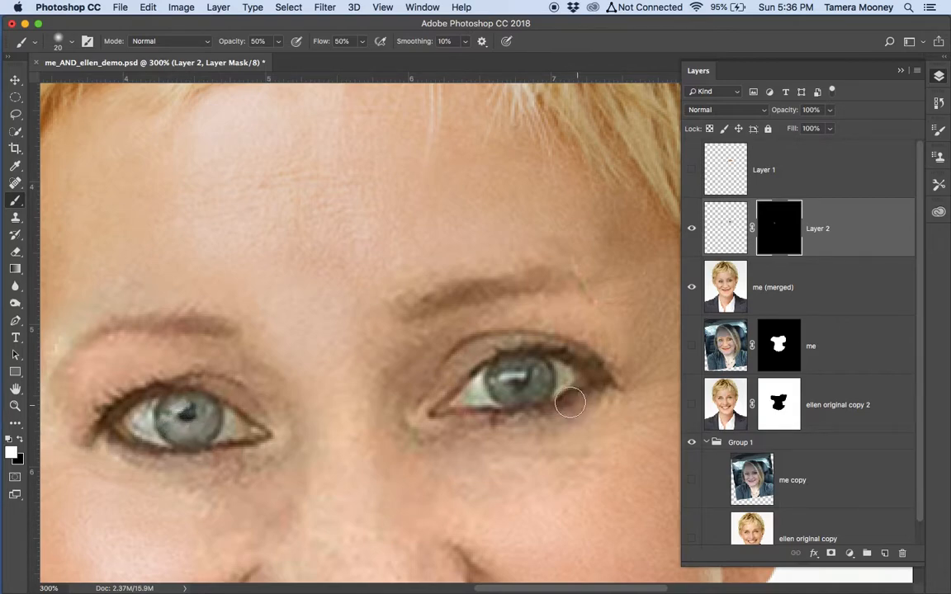
mouse_move(526, 379)
left_mouse_down()
mouse_move(503, 385)
mouse_move(538, 375)
left_mouse_up()
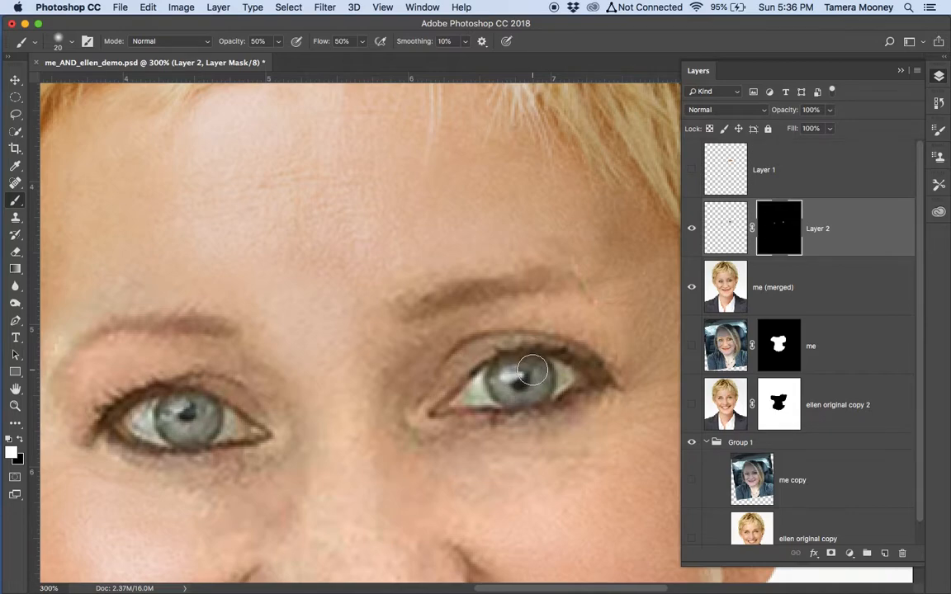
left_click(185, 409)
left_click(183, 409)
left_click(183, 420)
left_click(184, 417)
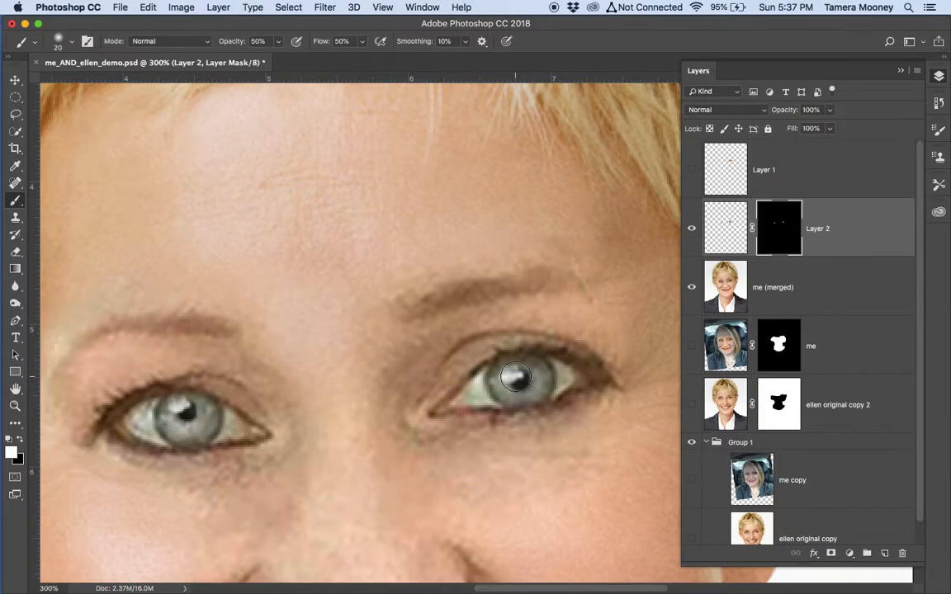
Examine the merged portrait with the blended eyes, both as a whole and close up.
key("super+minus")
key("super+minus")
key("super+minus")
key("super+minus")
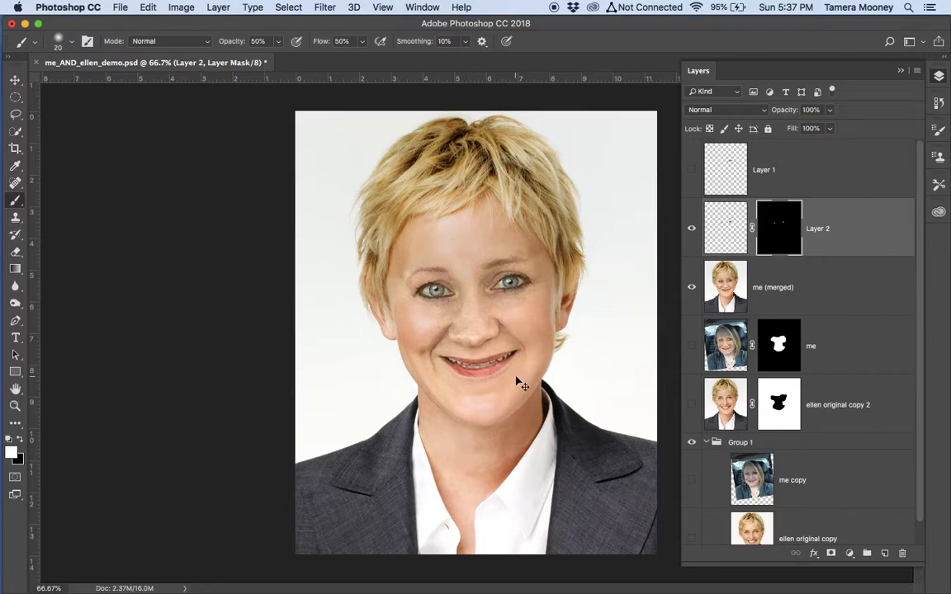
key("super+plus")
key("super+minus")
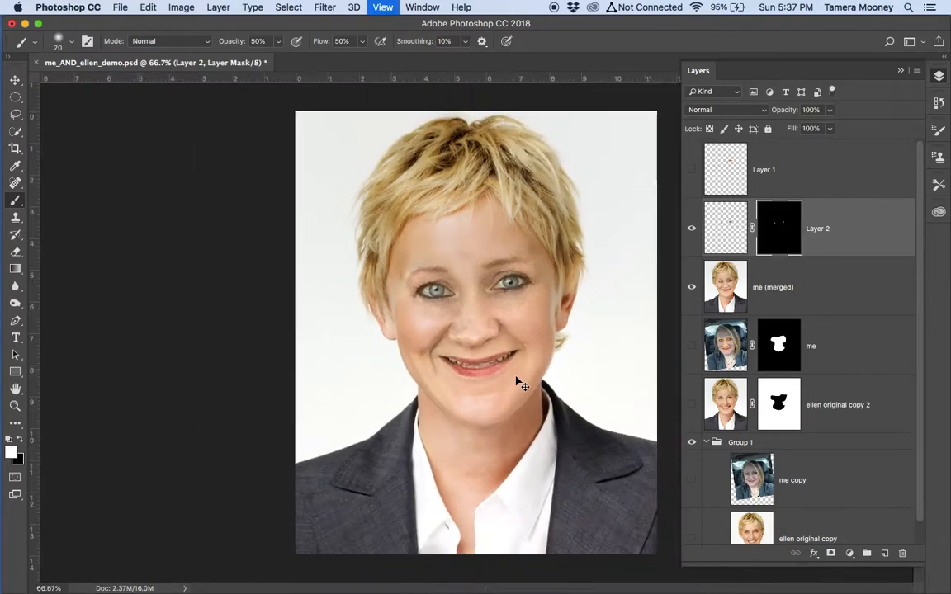
key("super+plus")
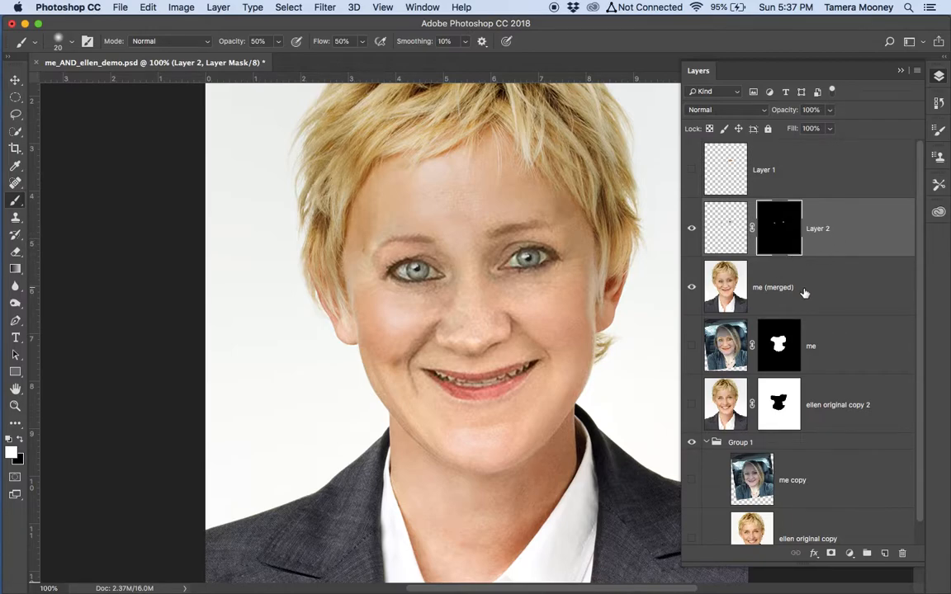
left_click(822, 230)
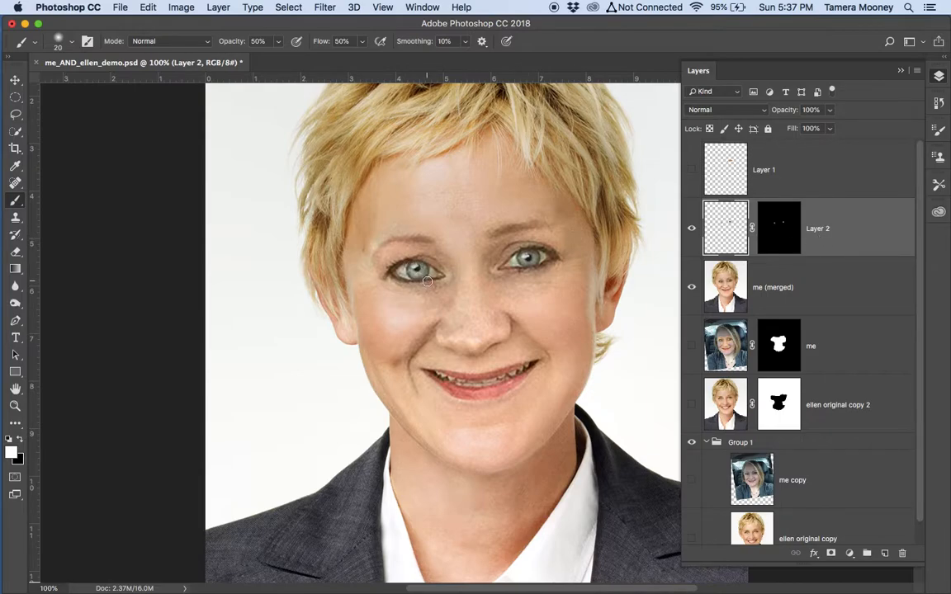
key("super+equal")
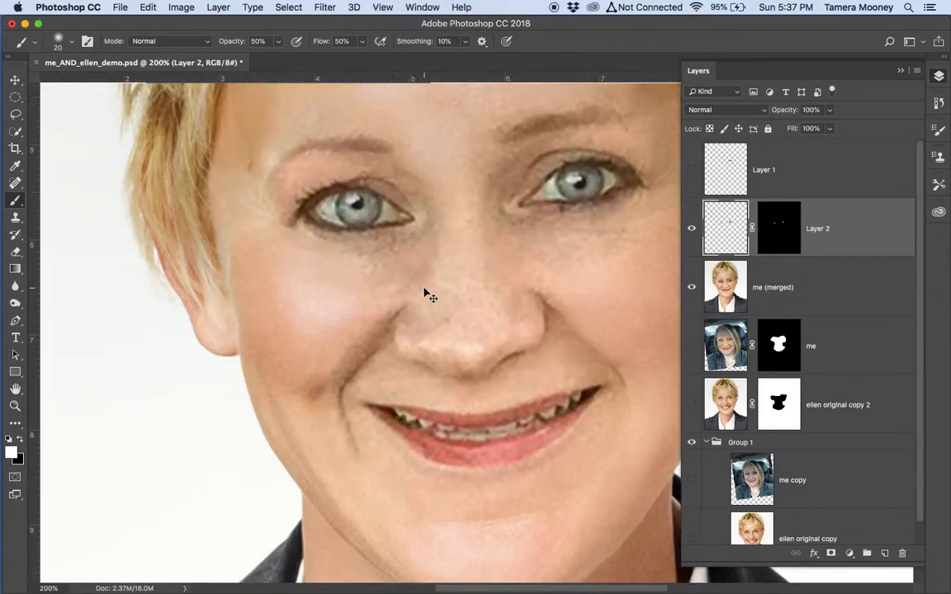
key("super+minus")
key("super+minus")
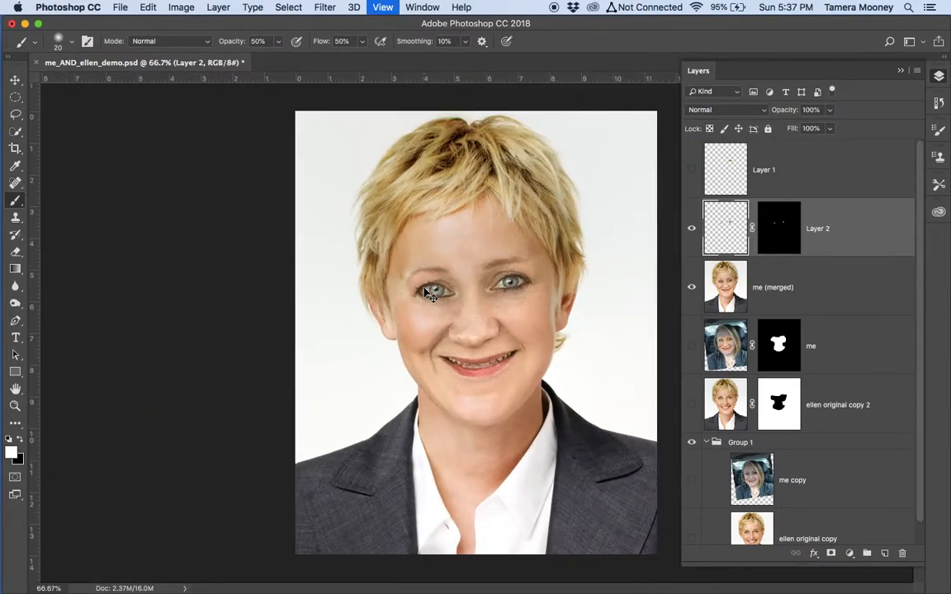
Open the recent file meANDellen_demo2.psd and show its finished autoblend layer at 100% zoom.
left_click(119, 7)
mouse_move(163, 74)
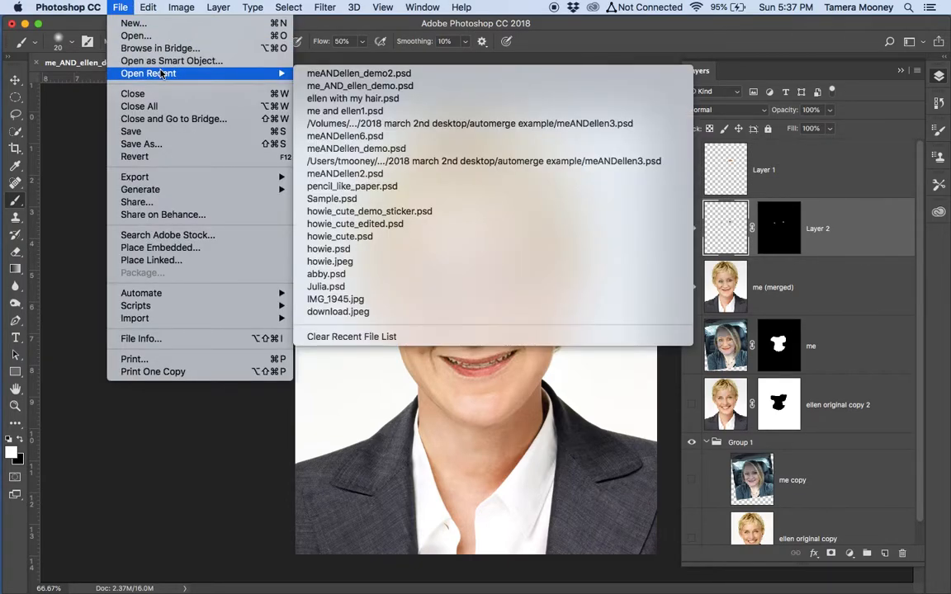
left_click(319, 74)
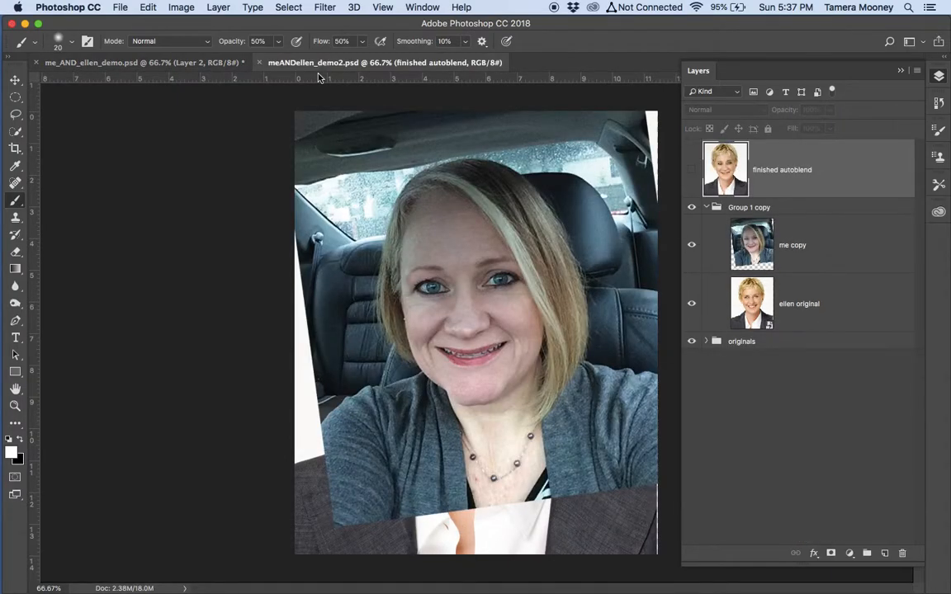
left_click(691, 170)
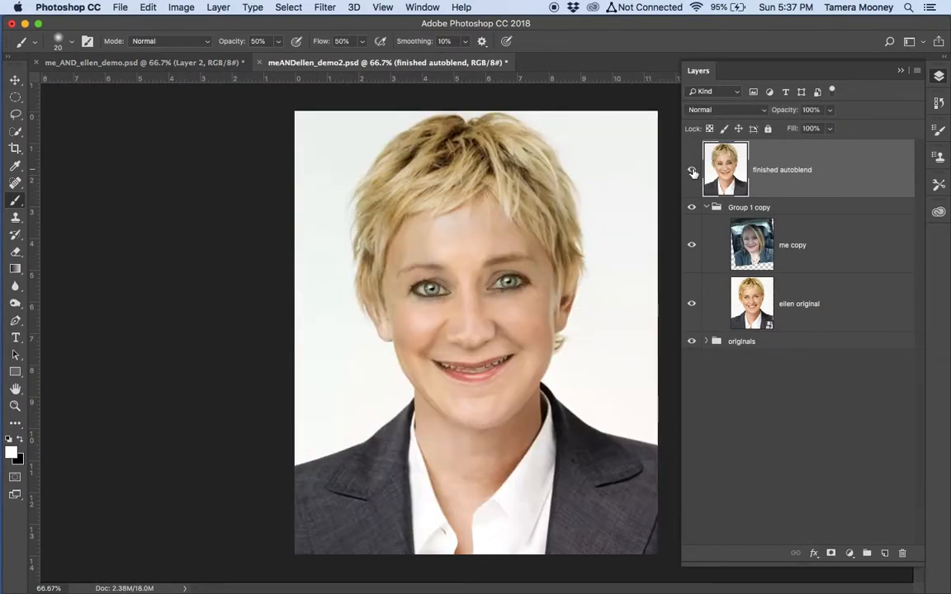
key("super+1")
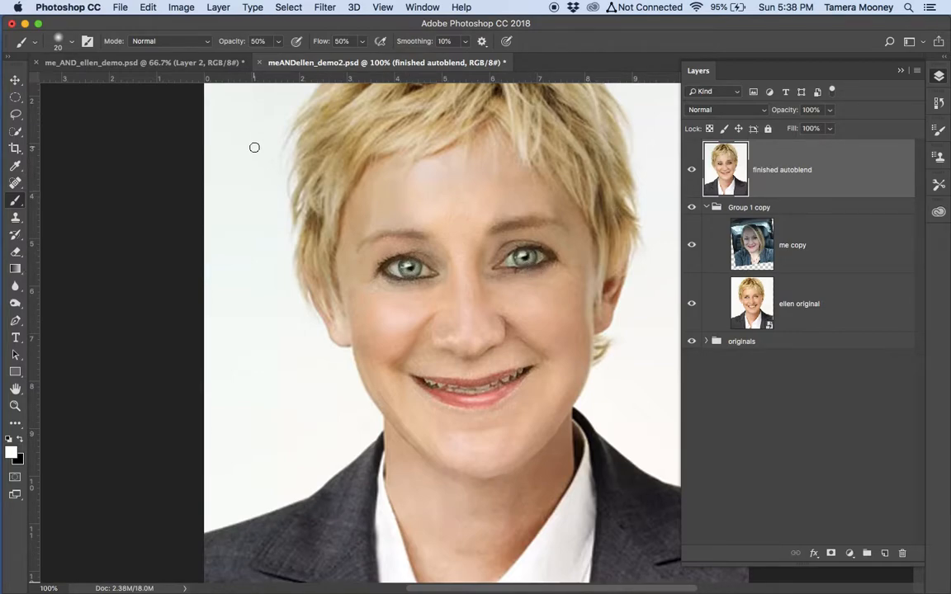
Switch to QuickTime Player, quit it and name the unsaved screen recording automerge_2_faces, with Desktop as its location.
key("super+space")
type("qu")
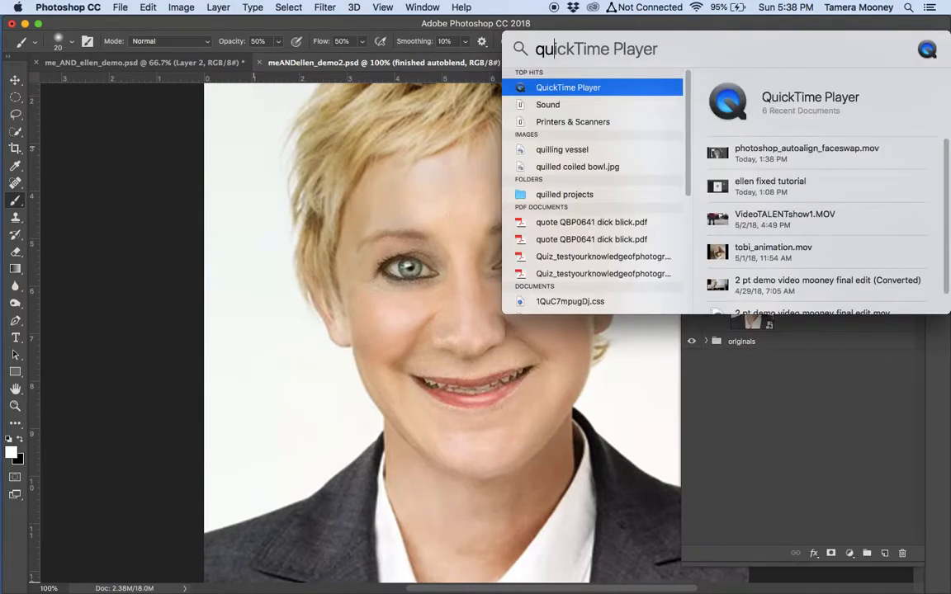
key("Return")
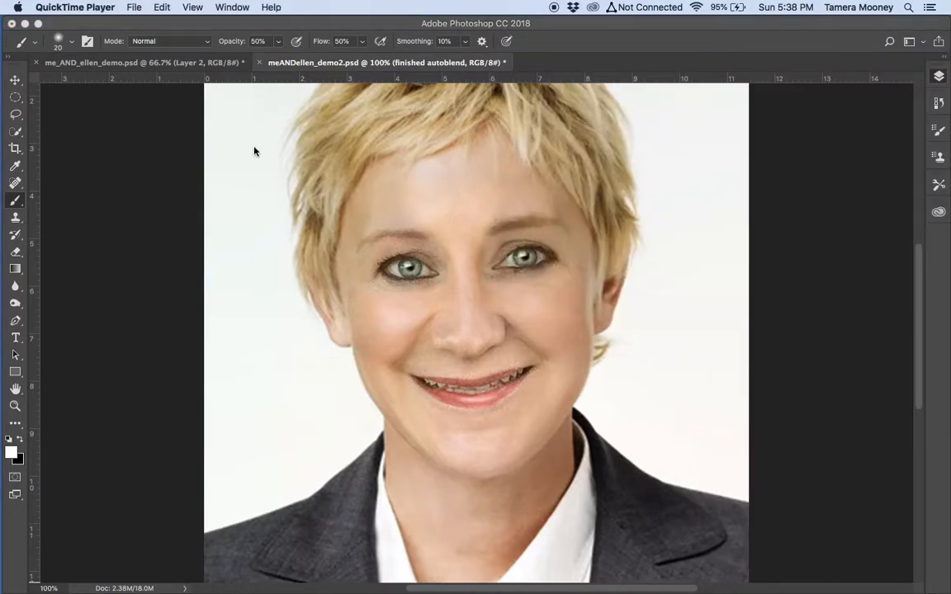
key("super+q")
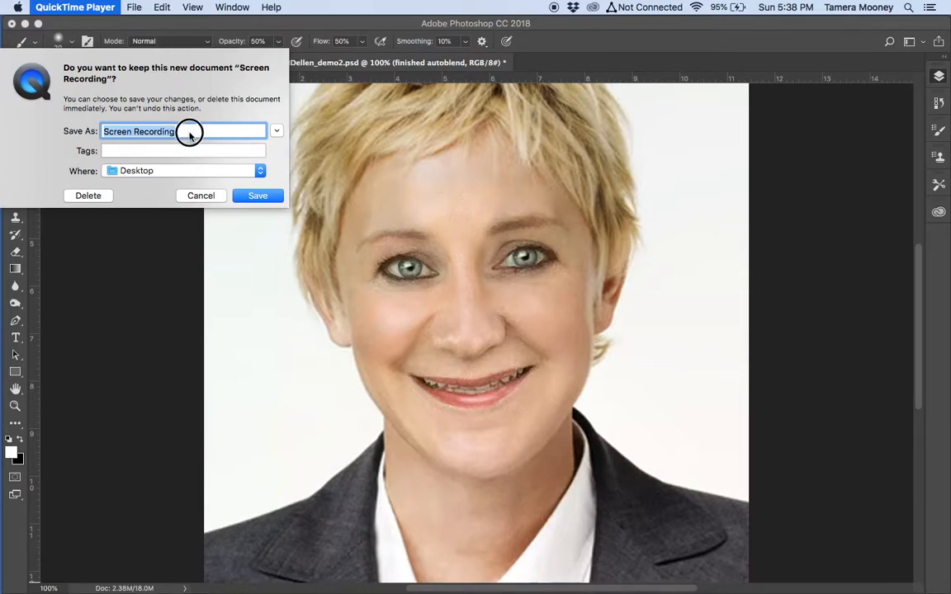
type("automerge_2")
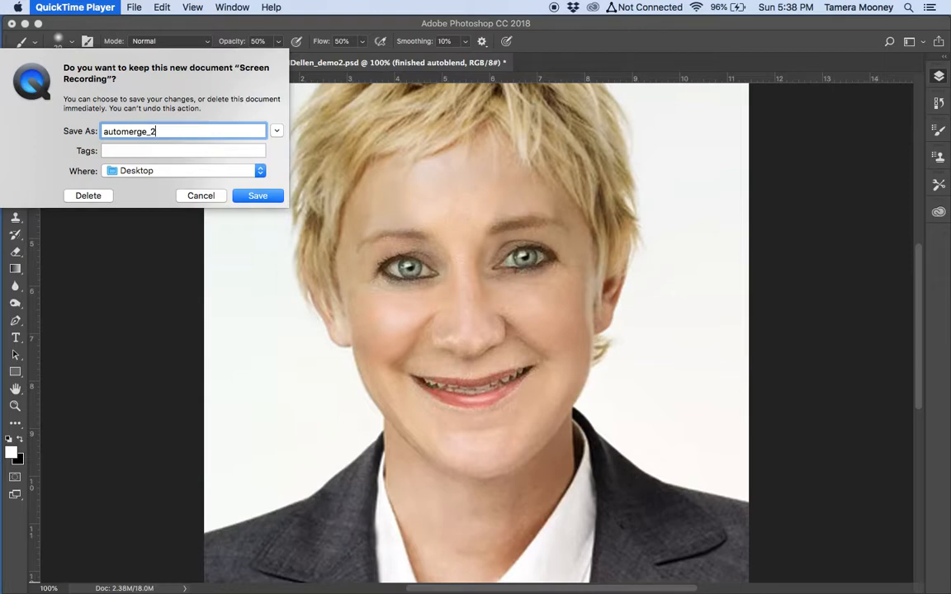
type("_faces")
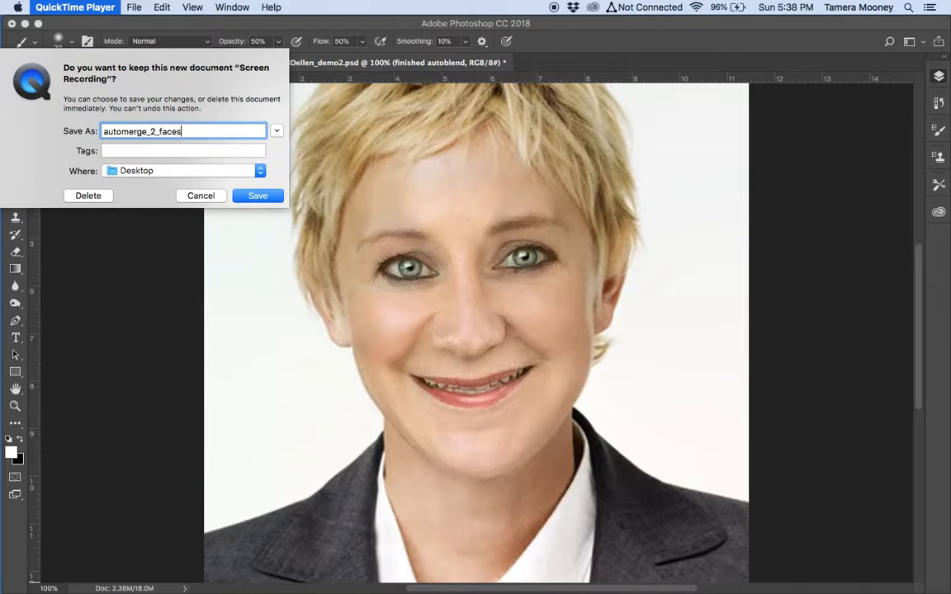